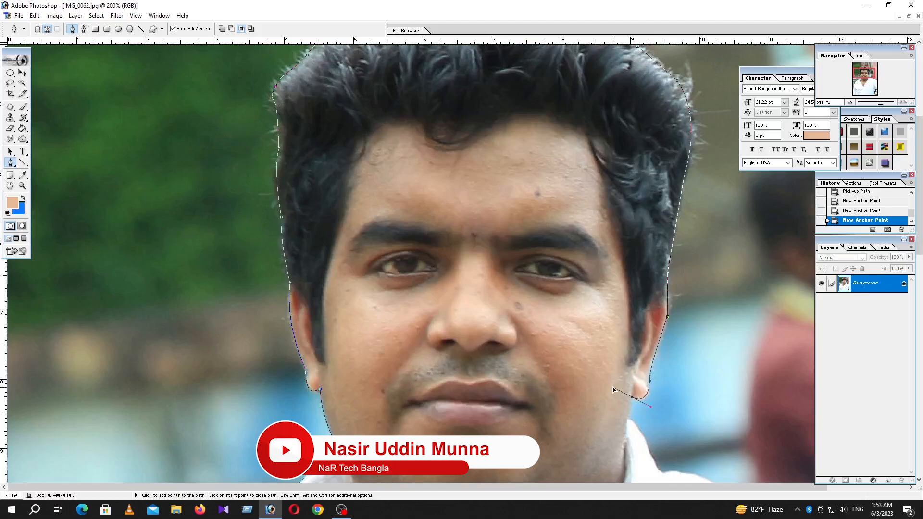
Trace the pen path along the neck, the shirt collar and the shoulder to the photo's right edge.
{"action": "scroll", "coordinate": [632, 397], "scroll_direction": "down", "scroll_amount": 2}
{"action": "left_click", "coordinate": [627, 357]}
{"action": "left_click", "coordinate": [654, 400]}
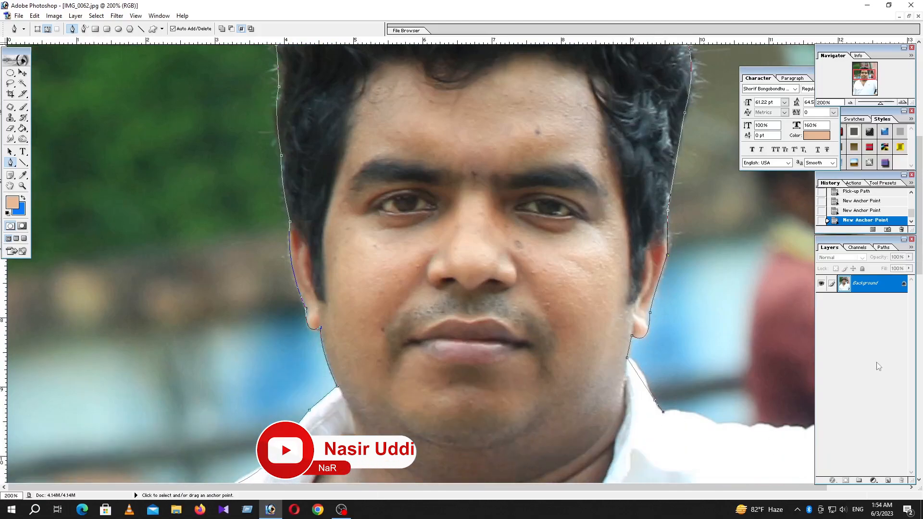
{"action": "key", "text": "ctrl+minus"}
{"action": "key", "text": "ctrl+minus"}
{"action": "left_click", "coordinate": [532, 266]}
{"action": "left_click", "coordinate": [557, 270]}
{"action": "left_click", "coordinate": [585, 275]}
{"action": "left_click", "coordinate": [609, 287]}
{"action": "left_click", "coordinate": [619, 298]}
{"action": "left_click_drag", "start_coordinate": [648, 307], "coordinate": [654, 293]}
Route the path around the background outside the canvas and close it at its starting point by the sleeve.
{"action": "key", "text": "ctrl+minus"}
{"action": "left_click", "coordinate": [605, 81]}
{"action": "left_click", "coordinate": [316, 72]}
{"action": "left_click", "coordinate": [262, 318]}
{"action": "left_click_drag", "start_coordinate": [278, 412], "coordinate": [308, 403]}
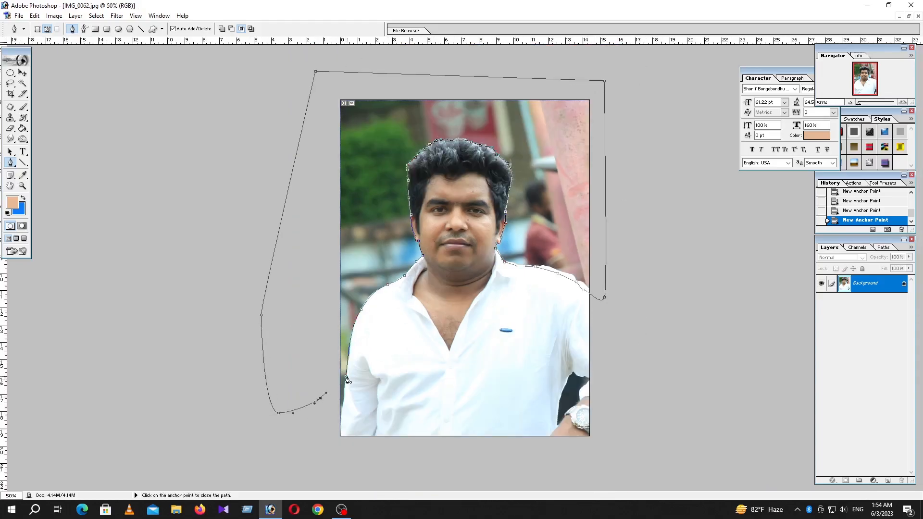
{"action": "left_click", "coordinate": [346, 376]}
Convert the closed path into a new selection, clear the background to the blue background color and deselect.
{"action": "right_click", "coordinate": [376, 225]}
{"action": "left_click", "coordinate": [404, 273]}
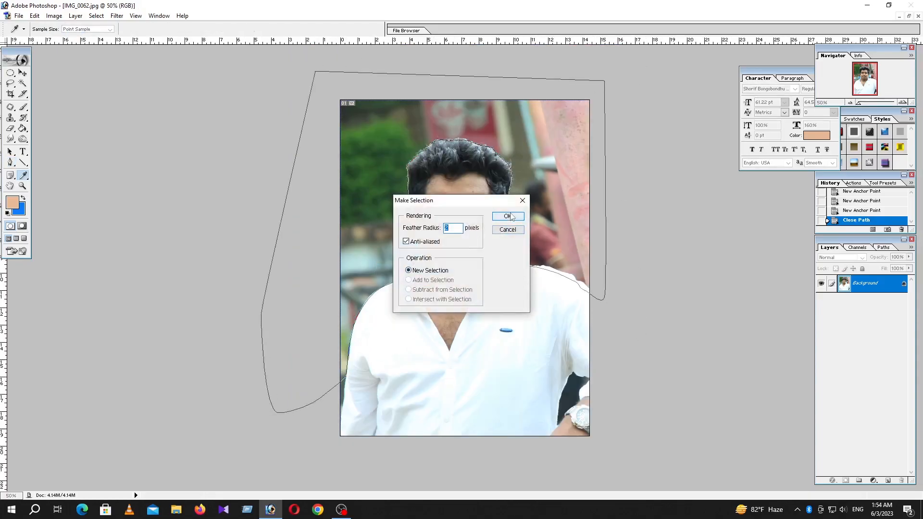
{"action": "left_click", "coordinate": [507, 216]}
{"action": "key", "text": "Delete"}
{"action": "key", "text": "Delete"}
{"action": "key", "text": "Delete"}
{"action": "left_click", "coordinate": [9, 72]}
{"action": "key", "text": "ctrl+d"}
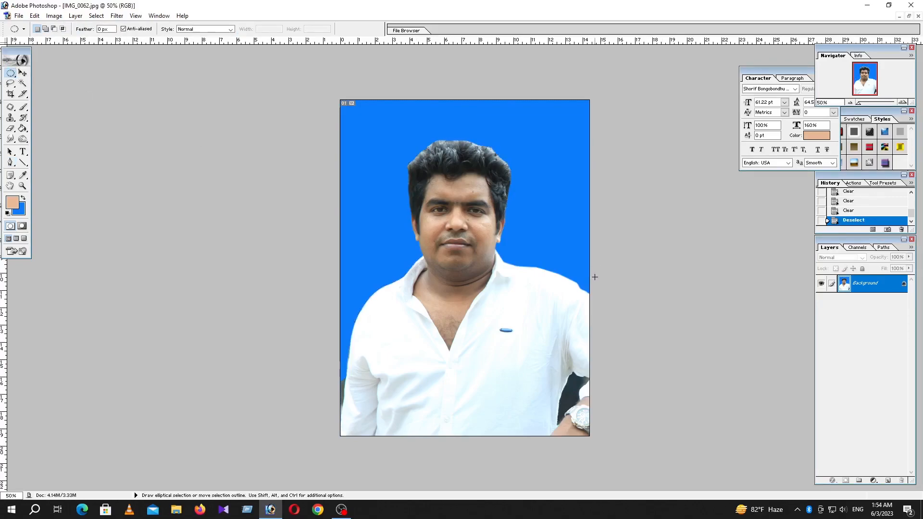
Crop the portrait around the head and chest to 40 mm by 50 mm at 300 pixels/inch.
{"action": "left_click", "coordinate": [11, 94]}
{"action": "left_click_drag", "start_coordinate": [359, 116], "coordinate": [564, 371]}
{"action": "key", "text": "Return"}
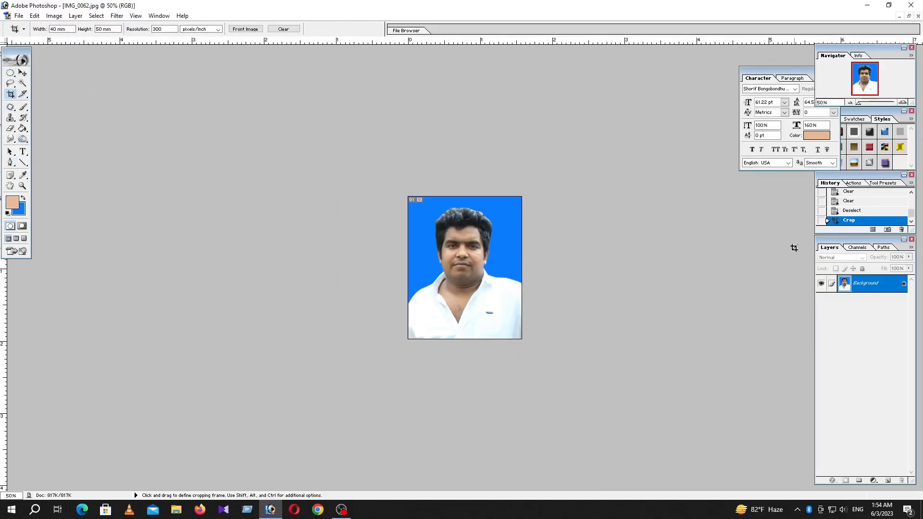
Create a white A4 RGB document of 209.97 by 297.01 mm at 300 pixels/inch alongside the portrait.
{"action": "key", "text": "ctrl+n"}
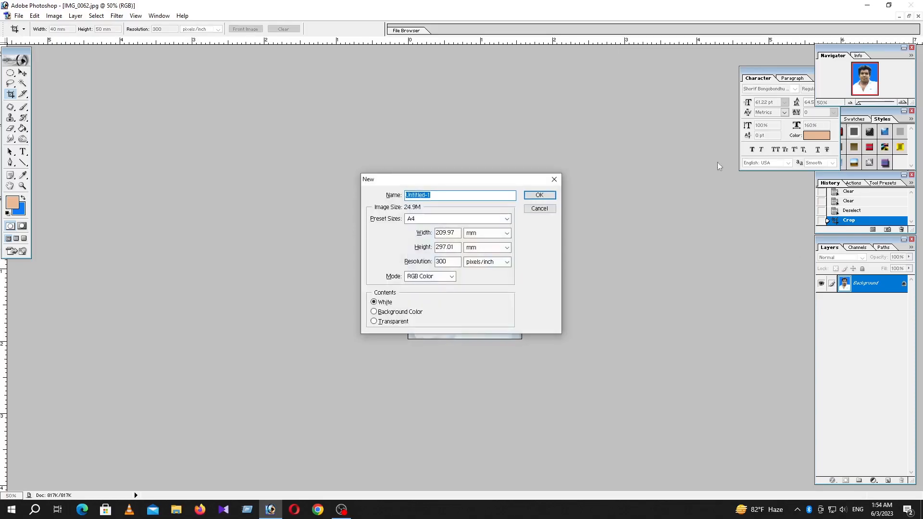
{"action": "left_click", "coordinate": [540, 197]}
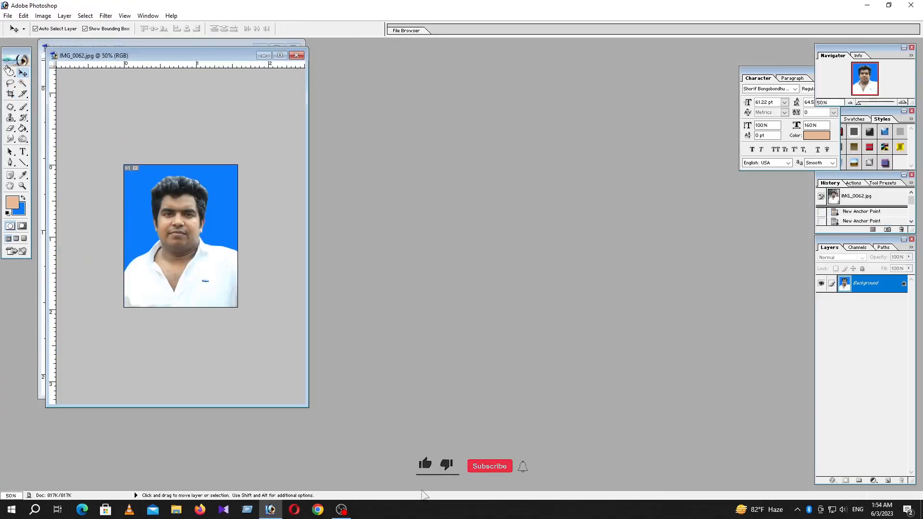
{"action": "left_click", "coordinate": [4, 5]}
{"action": "left_click", "coordinate": [174, 134]}
{"action": "left_click", "coordinate": [7, 15]}
{"action": "left_click", "coordinate": [19, 27]}
{"action": "left_click", "coordinate": [447, 221]}
{"action": "left_click", "coordinate": [447, 220]}
{"action": "left_click", "coordinate": [540, 195]}
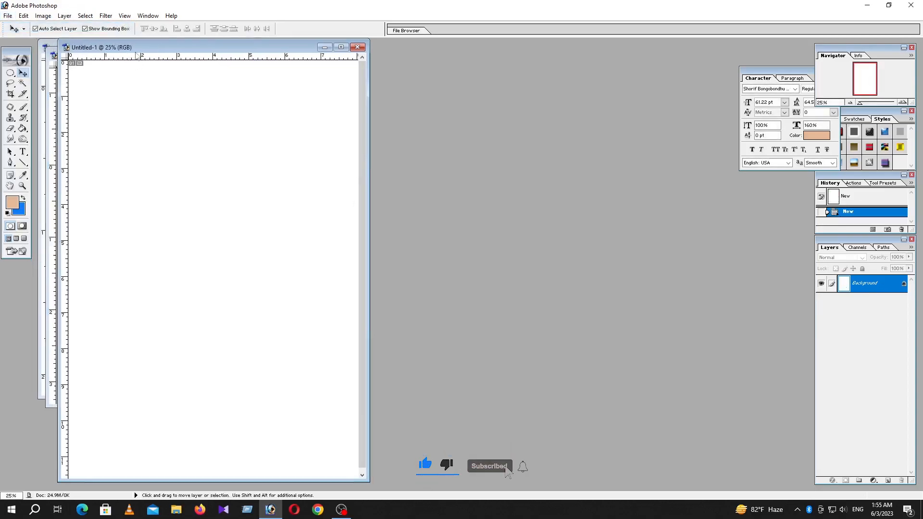
Copy the cropped portrait into the blank A4 document and maximize that document's window.
{"action": "left_click_drag", "start_coordinate": [207, 45], "coordinate": [494, 66]}
{"action": "left_click", "coordinate": [163, 202]}
{"action": "left_click_drag", "start_coordinate": [162, 202], "coordinate": [424, 180]}
{"action": "left_click", "coordinate": [623, 67]}
Move the pasted portrait into the upper-left corner of the A4 page, leaving a narrow margin.
{"action": "key", "text": "ctrl+plus"}
{"action": "key", "text": "ctrl+plus"}
{"action": "left_click_drag", "start_coordinate": [335, 278], "coordinate": [233, 117]}
{"action": "left_click_drag", "start_coordinate": [244, 81], "coordinate": [290, 136]}
{"action": "key", "text": "ctrl+minus"}
{"action": "key", "text": "ctrl+minus"}
{"action": "key", "text": "ctrl+minus"}
{"action": "key", "text": "ctrl+minus"}
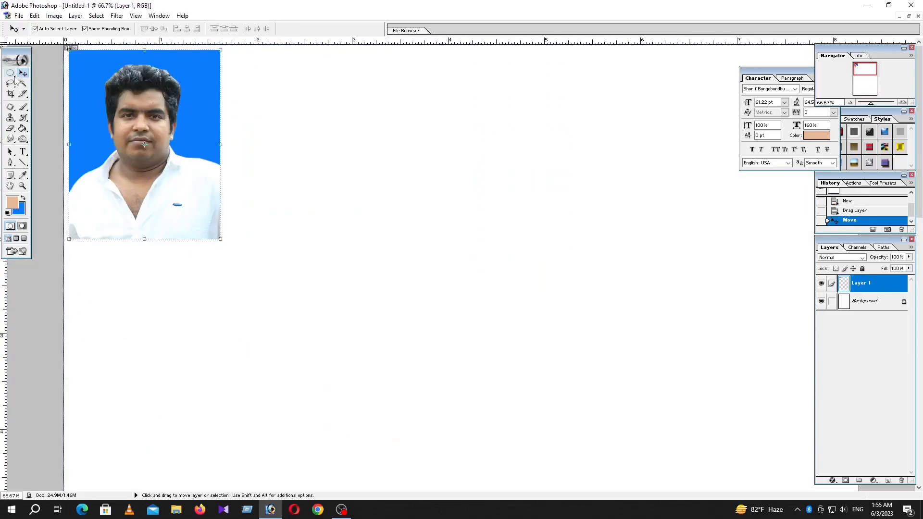
Duplicate the portrait across the top of the page into a row of five and stamp the row onto one layer.
{"action": "left_click_drag", "start_coordinate": [114, 91], "coordinate": [660, 91]}
{"action": "key", "text": "ctrl+minus"}
{"action": "key", "text": "ctrl+shift+alt+e"}
{"action": "key", "text": "ctrl+shift+alt+e"}
Duplicate the row of portraits down the page to make five evenly spaced rows.
{"action": "left_click_drag", "start_coordinate": [468, 144], "coordinate": [469, 298]}
{"action": "left_click_drag", "start_coordinate": [468, 298], "coordinate": [469, 451]}
{"action": "scroll", "coordinate": [466, 258], "scroll_direction": "down", "scroll_amount": 3}
{"action": "scroll", "coordinate": [466, 258], "scroll_direction": "down", "scroll_amount": 2}
{"action": "left_click_drag", "start_coordinate": [465, 259], "coordinate": [465, 411]}
{"action": "scroll", "coordinate": [468, 336], "scroll_direction": "down", "scroll_amount": 5}
{"action": "left_click_drag", "start_coordinate": [495, 185], "coordinate": [504, 337]}
{"action": "key", "text": "ctrl+minus"}
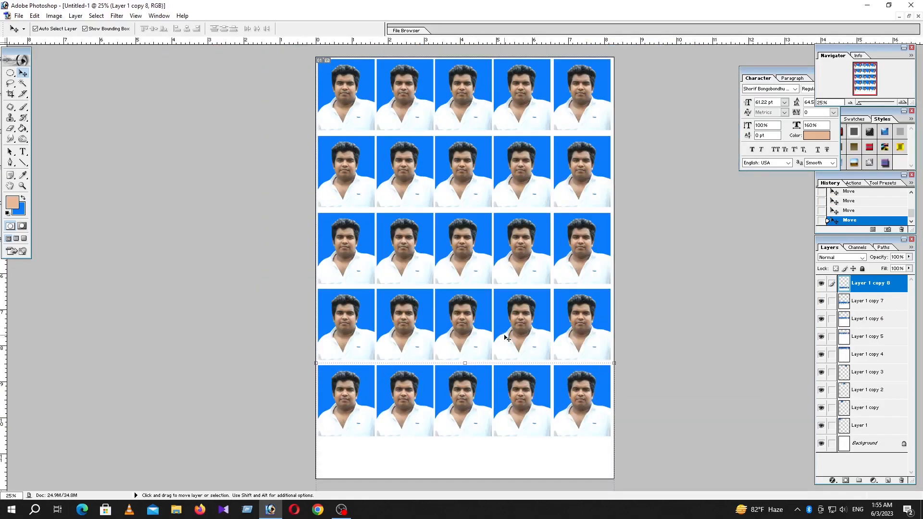
{"action": "key", "text": "ctrl+0"}
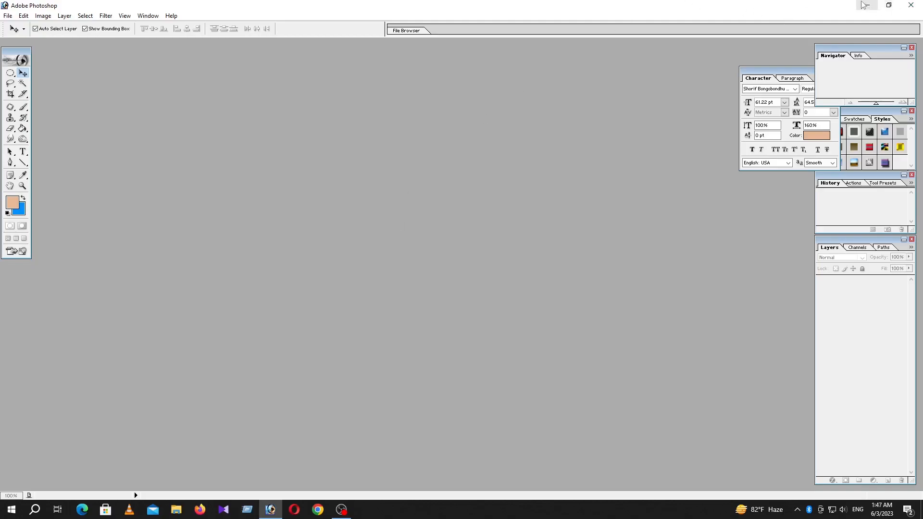
Open the photo IMG_00623 from the Desktop and maximize its window.
{"action": "left_click", "coordinate": [7, 15]}
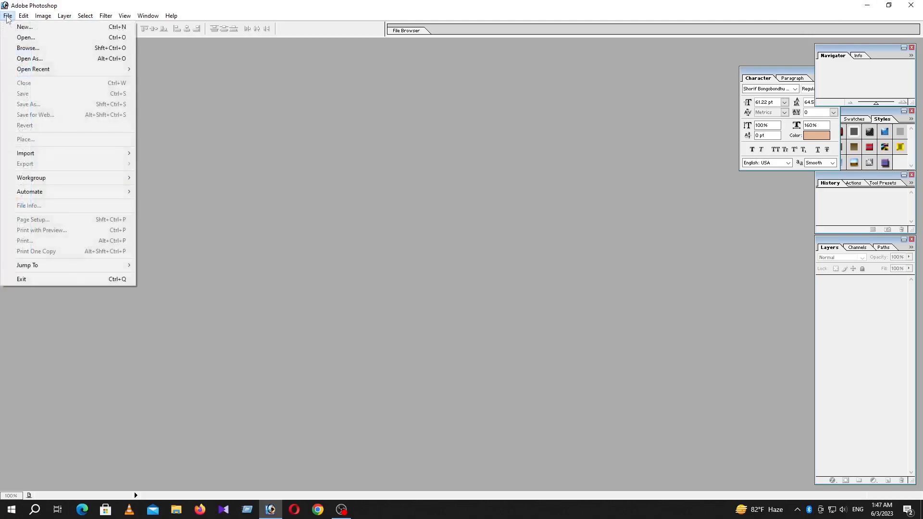
{"action": "left_click", "coordinate": [18, 40]}
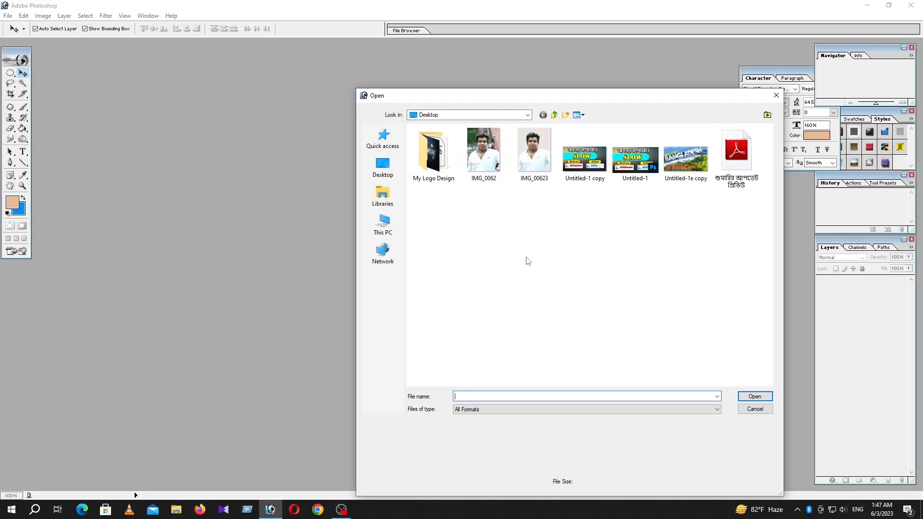
{"action": "left_click", "coordinate": [539, 172]}
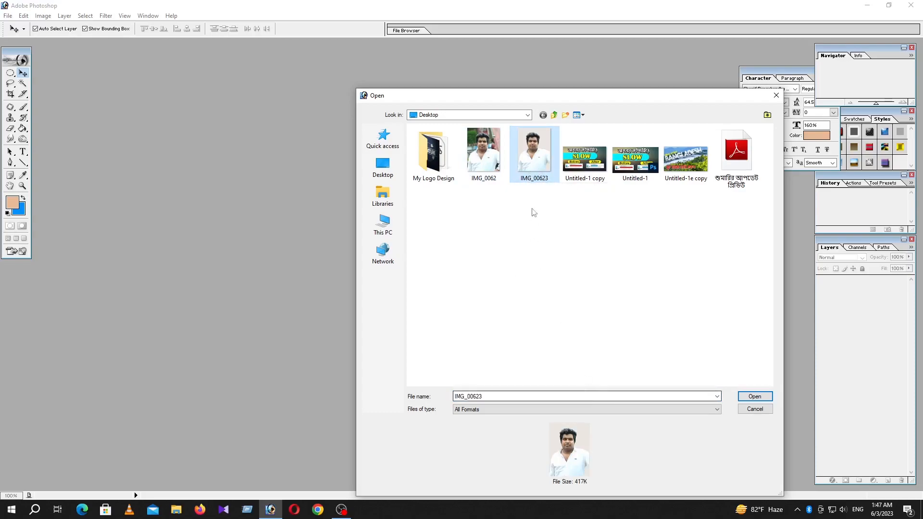
{"action": "left_click", "coordinate": [744, 396]}
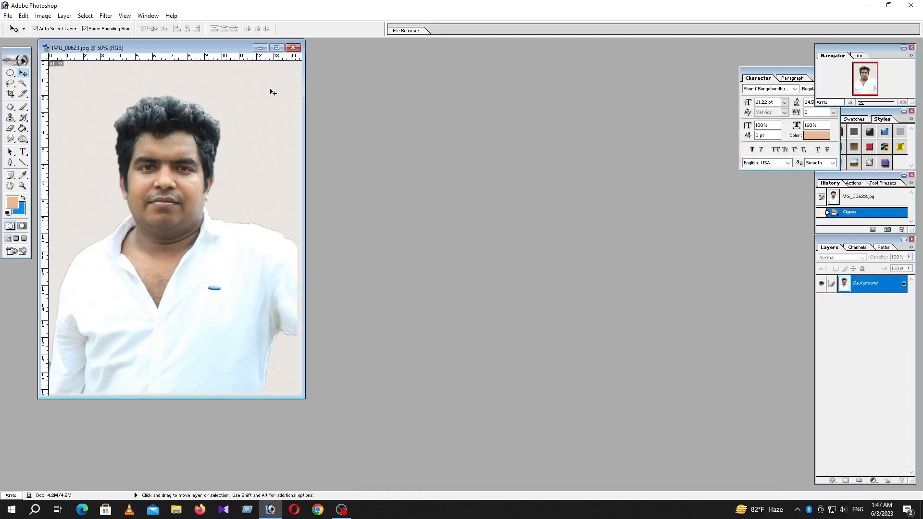
{"action": "left_click", "coordinate": [276, 48]}
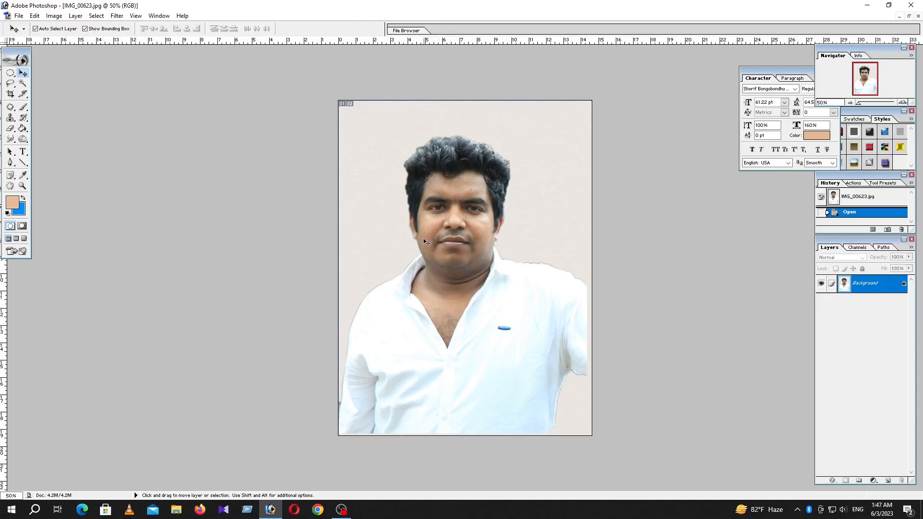
{"action": "key", "text": "ctrl+plus"}
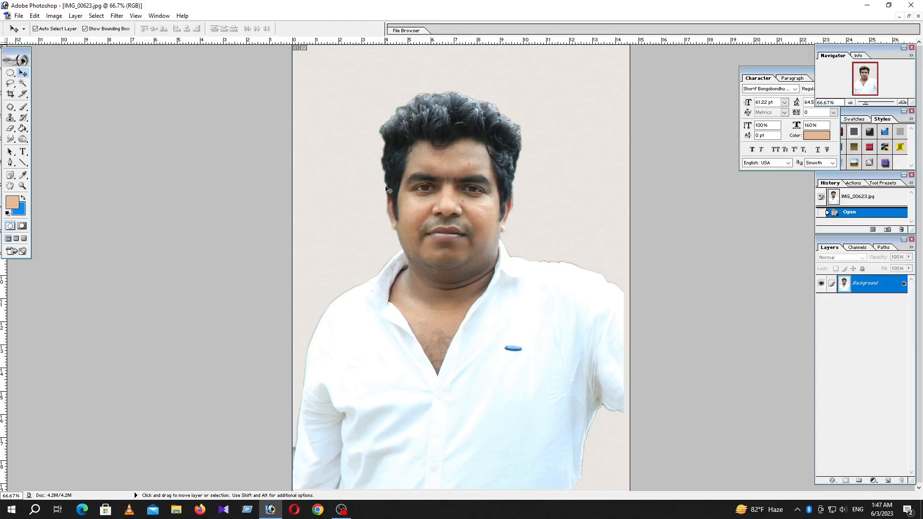
Apply a Levels adjustment to the portrait with the midtone input at about 0.90 and a slightly lowered highlight input.
{"action": "key", "text": "ctrl+l"}
{"action": "left_click_drag", "start_coordinate": [177, 189], "coordinate": [181, 191]}
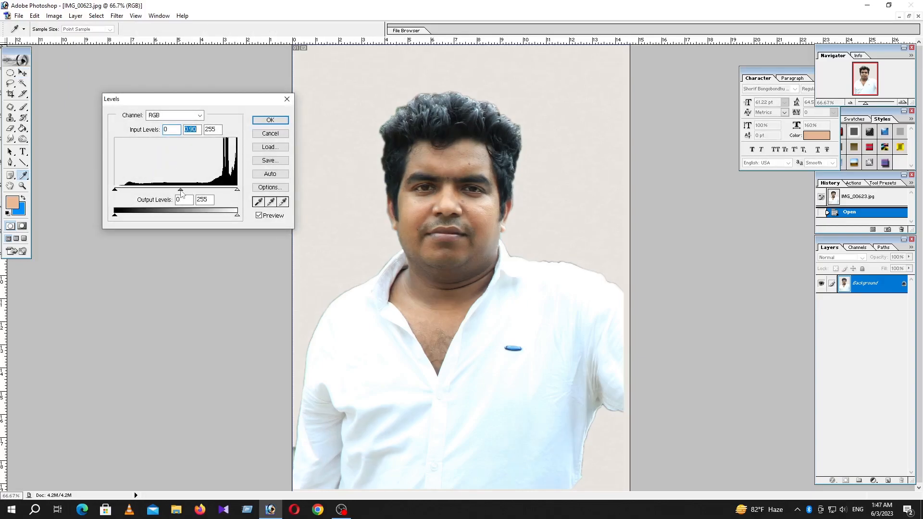
{"action": "left_click", "coordinate": [233, 190]}
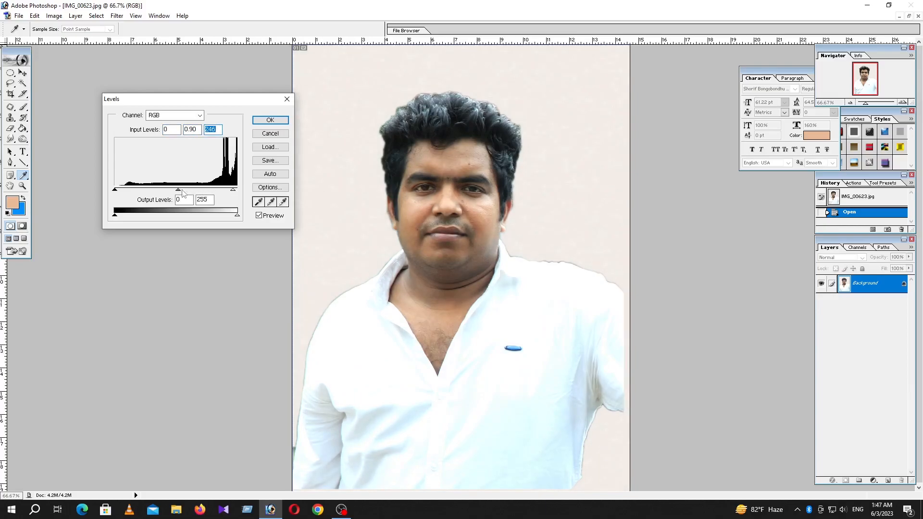
{"action": "left_click_drag", "start_coordinate": [178, 190], "coordinate": [178, 190]}
{"action": "left_click", "coordinate": [271, 120]}
{"action": "key", "text": "v"}
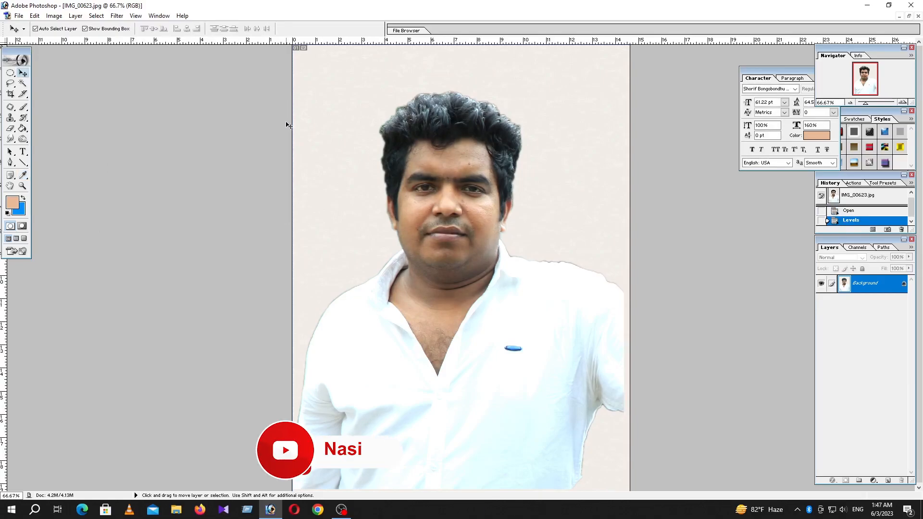
{"action": "key", "text": "ctrl+m"}
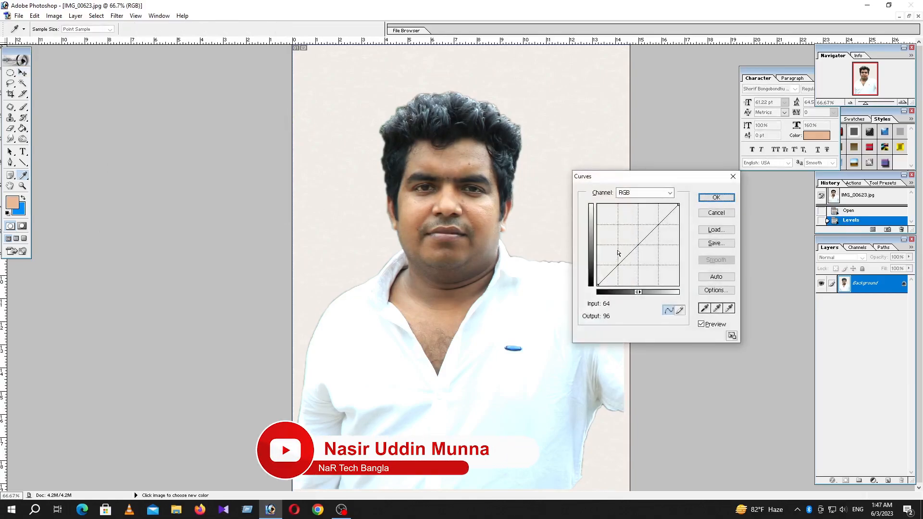
{"action": "left_click", "coordinate": [716, 212]}
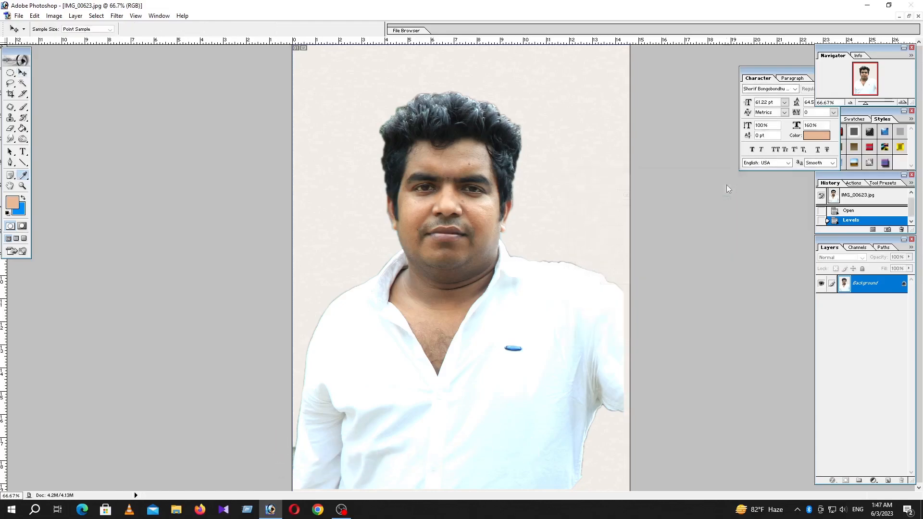
{"action": "key", "text": "ctrl+m"}
{"action": "left_click", "coordinate": [739, 172]}
Apply a Curves adjustment to the RGB channel with a midpoint at input 118, output 132.
{"action": "left_click", "coordinate": [54, 16]}
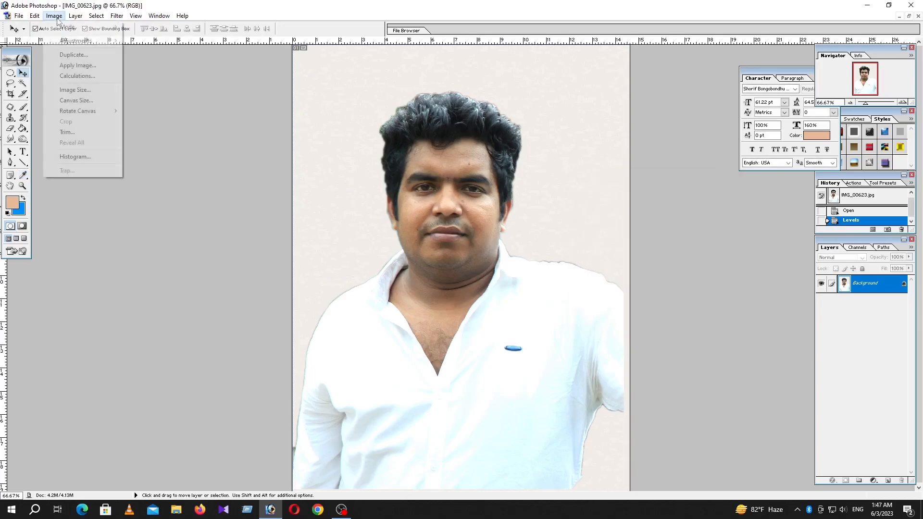
{"action": "mouse_move", "coordinate": [70, 42]}
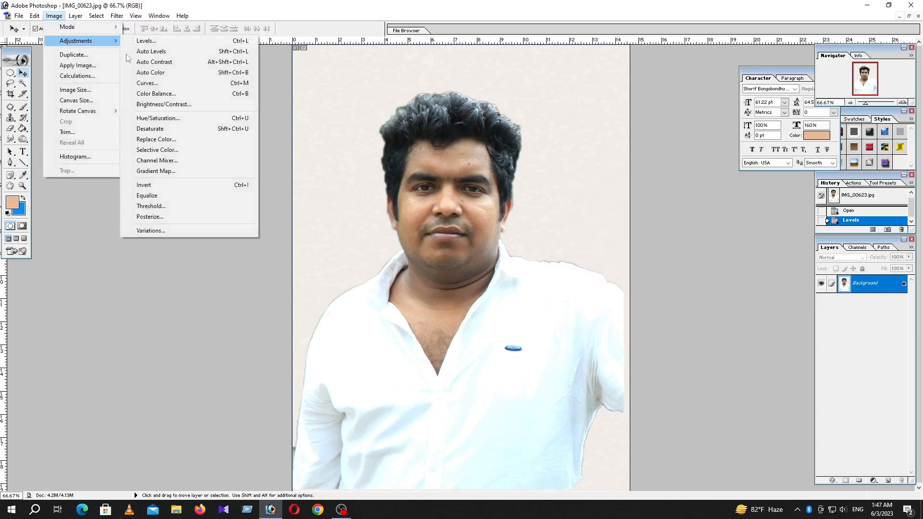
{"action": "left_click", "coordinate": [148, 83]}
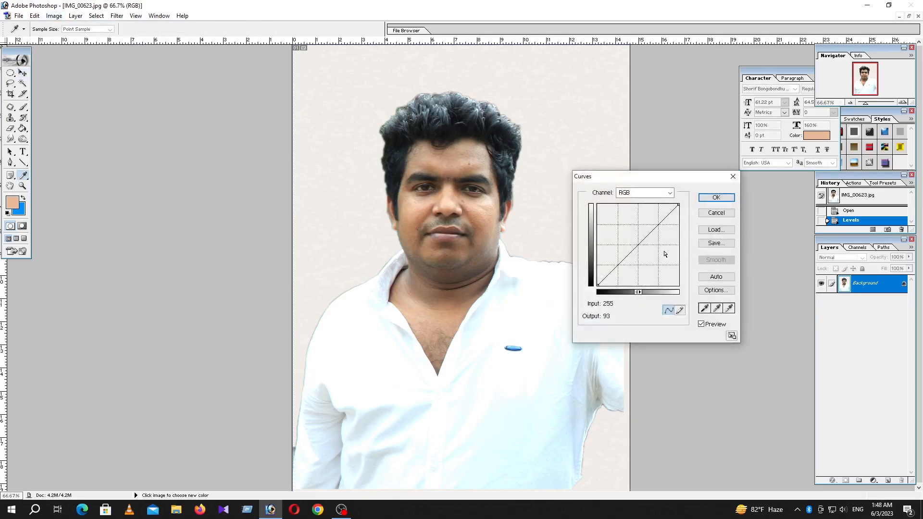
{"action": "left_click", "coordinate": [634, 244]}
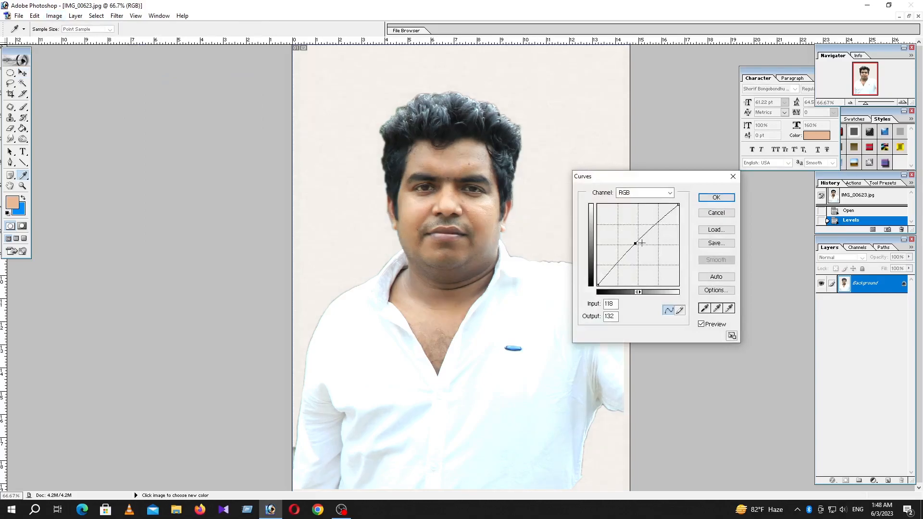
{"action": "left_click", "coordinate": [716, 197]}
{"action": "key", "text": "v"}
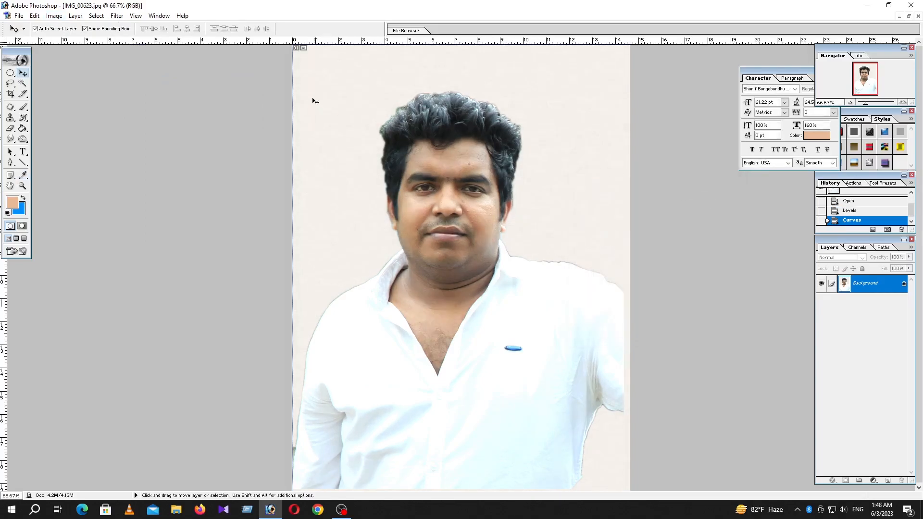
Apply a Brightness/Contrast adjustment with brightness +7 and contrast +8.
{"action": "left_click", "coordinate": [54, 16]}
{"action": "mouse_move", "coordinate": [68, 42]}
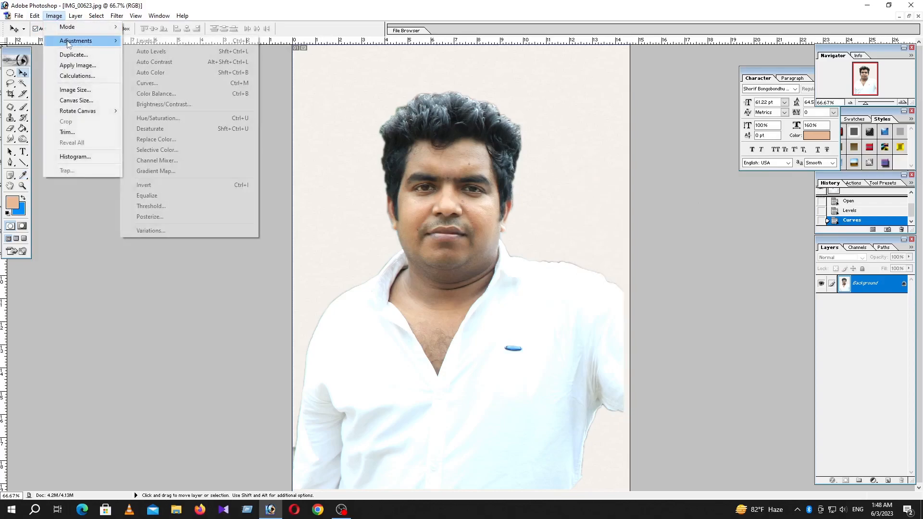
{"action": "left_click", "coordinate": [201, 104]}
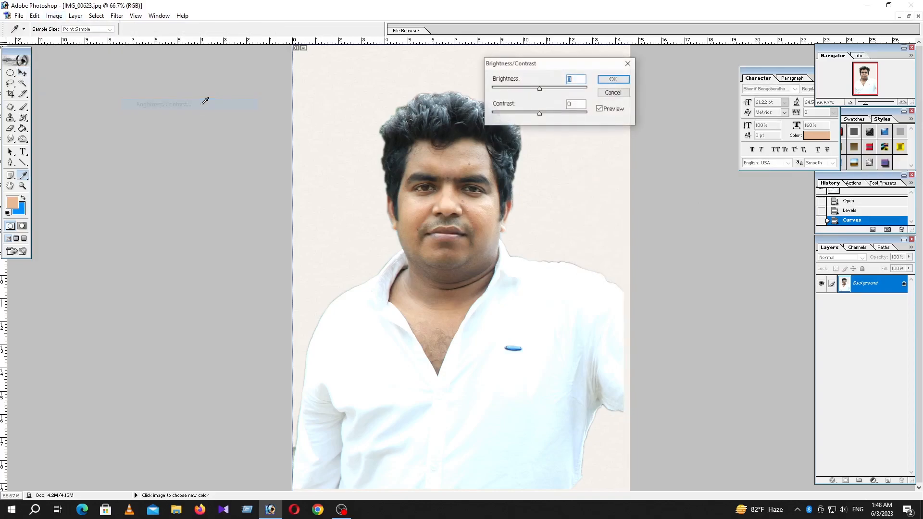
{"action": "left_click_drag", "start_coordinate": [565, 64], "coordinate": [607, 121]}
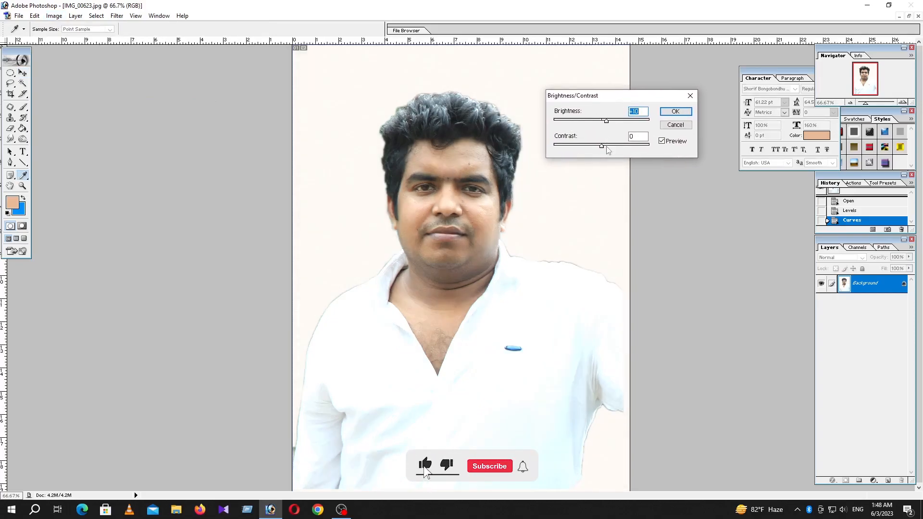
{"action": "left_click", "coordinate": [606, 146]}
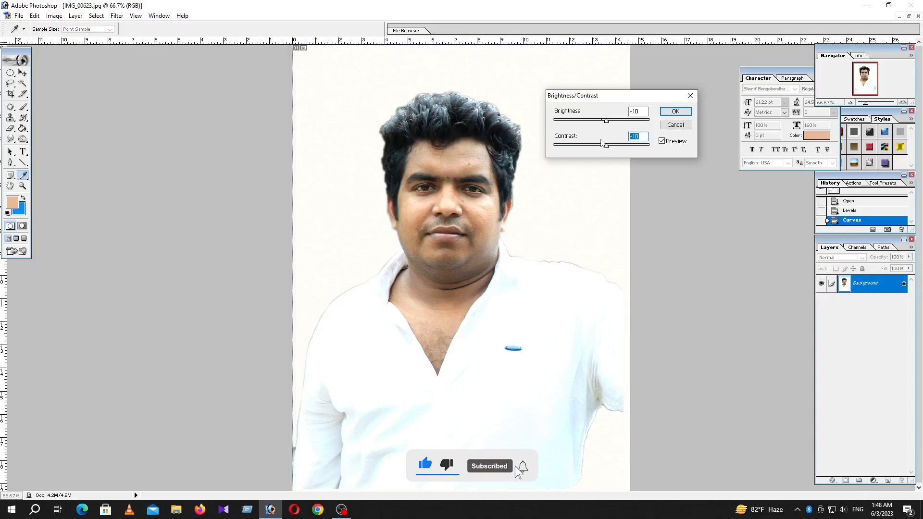
{"action": "left_click", "coordinate": [607, 121]}
{"action": "left_click", "coordinate": [605, 146]}
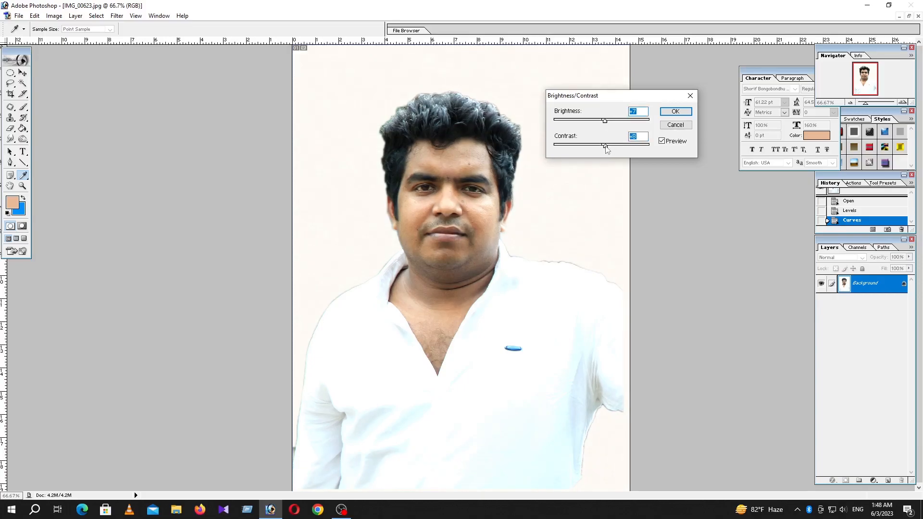
{"action": "left_click", "coordinate": [671, 111]}
{"action": "key", "text": "v"}
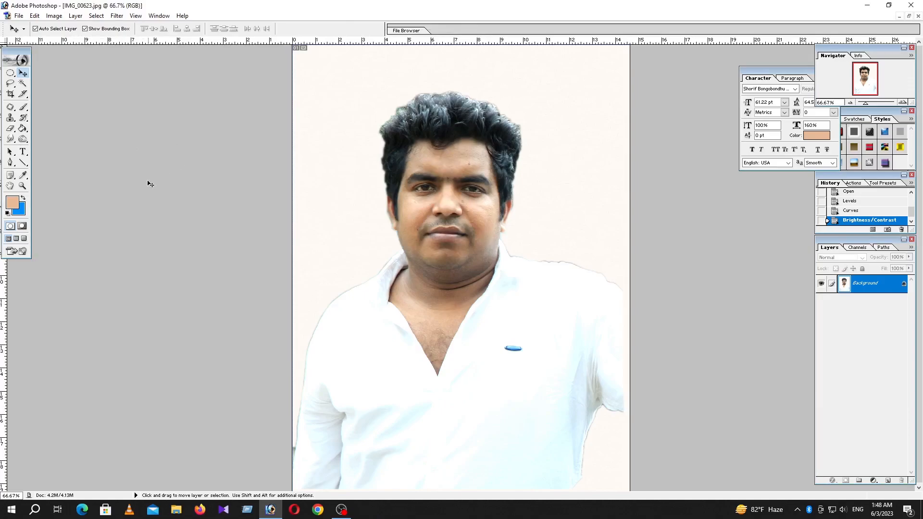
Select the plain background around the man with the Magic Wand at tolerance 10 and deselect it.
{"action": "key", "text": "w"}
{"action": "left_click", "coordinate": [342, 106]}
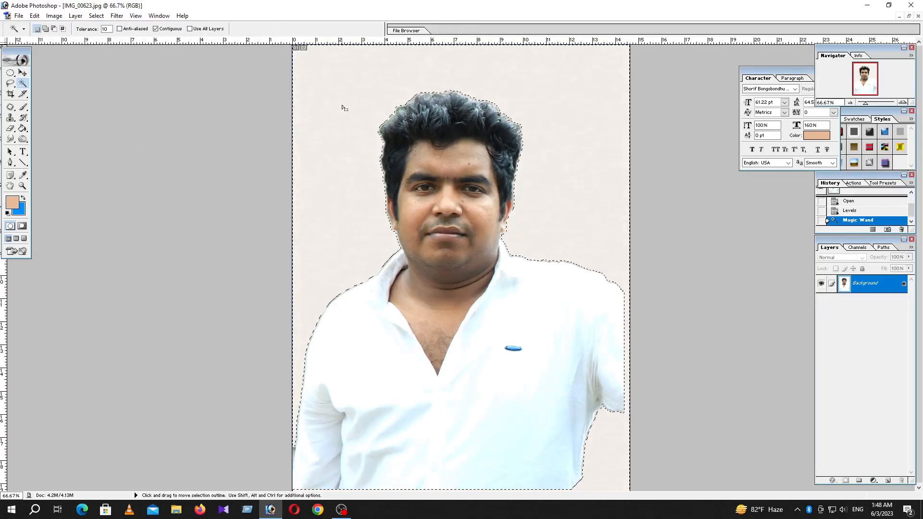
{"action": "key", "text": "ctrl+d"}
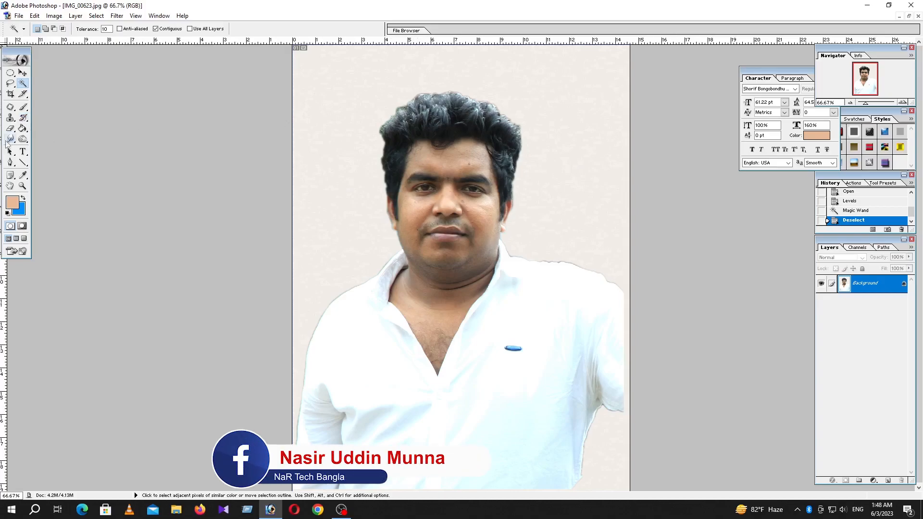
Darken the man's hair with the Burn Tool, using the Midtones range and 41% exposure.
{"action": "left_click", "coordinate": [22, 139]}
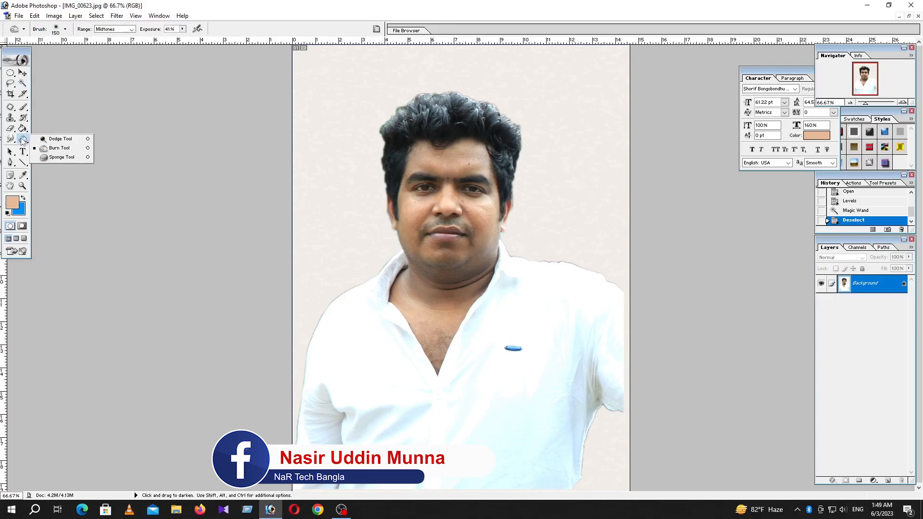
{"action": "left_click", "coordinate": [56, 149]}
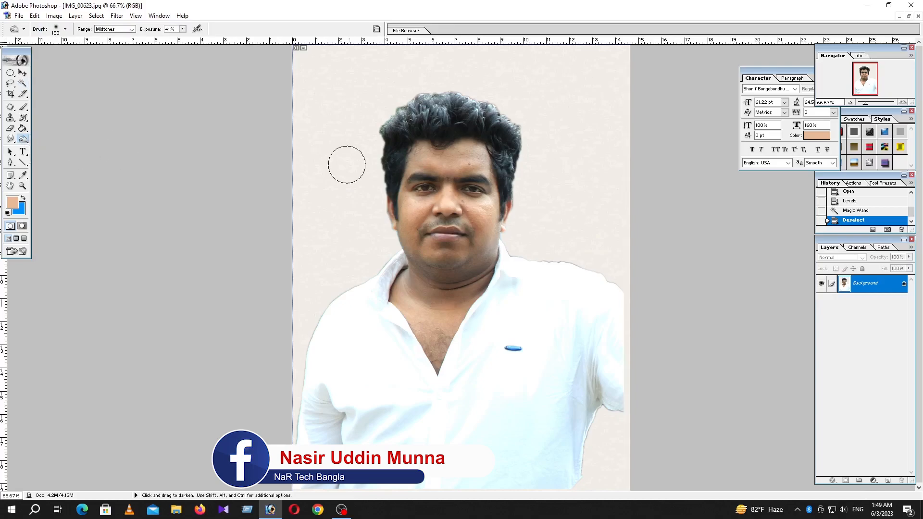
{"action": "mouse_move", "coordinate": [415, 113]}
{"action": "left_mouse_down"}
{"action": "mouse_move", "coordinate": [428, 102]}
{"action": "mouse_move", "coordinate": [398, 124]}
{"action": "mouse_move", "coordinate": [428, 107]}
{"action": "mouse_move", "coordinate": [478, 103]}
{"action": "mouse_move", "coordinate": [495, 117]}
{"action": "mouse_move", "coordinate": [391, 124]}
{"action": "left_mouse_up"}
{"action": "mouse_move", "coordinate": [392, 124]}
{"action": "left_mouse_down"}
{"action": "mouse_move", "coordinate": [399, 114]}
{"action": "mouse_move", "coordinate": [494, 118]}
{"action": "mouse_move", "coordinate": [519, 161]}
{"action": "mouse_move", "coordinate": [509, 165]}
{"action": "left_mouse_up"}
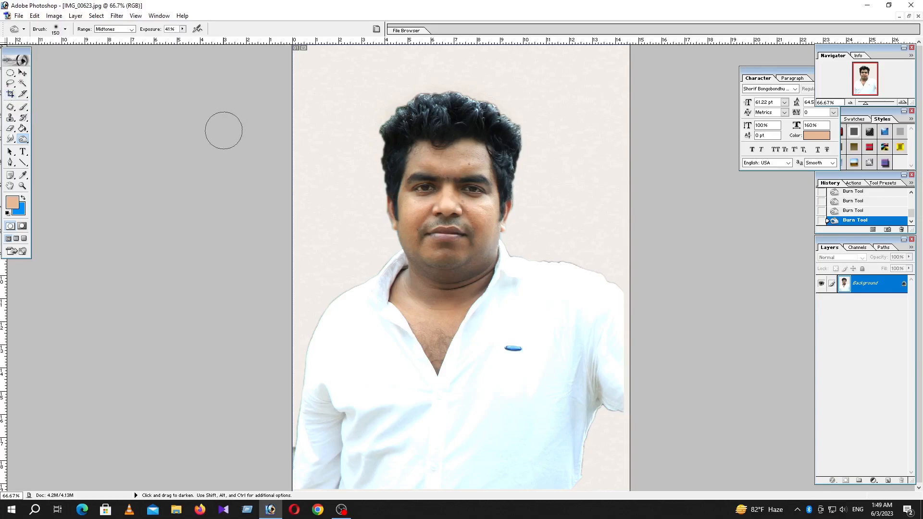
{"action": "key", "text": "c"}
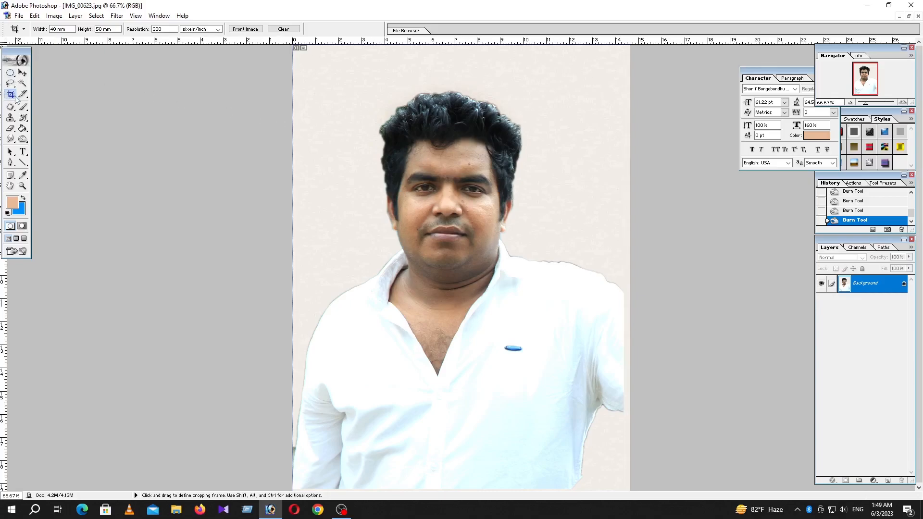
{"action": "left_click", "coordinate": [283, 30]}
{"action": "left_click", "coordinate": [68, 30]}
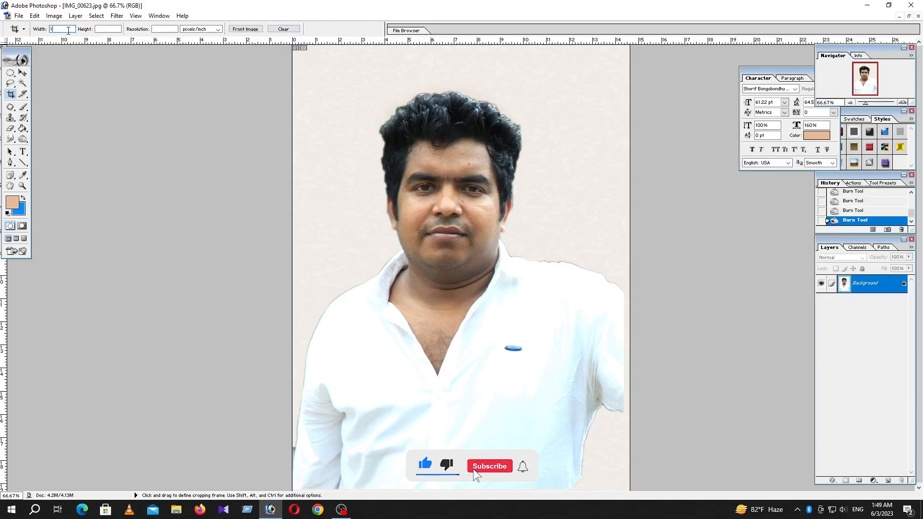
{"action": "type", "text": "1.5"}
{"action": "key", "text": "Tab"}
{"action": "type", "text": "1."}
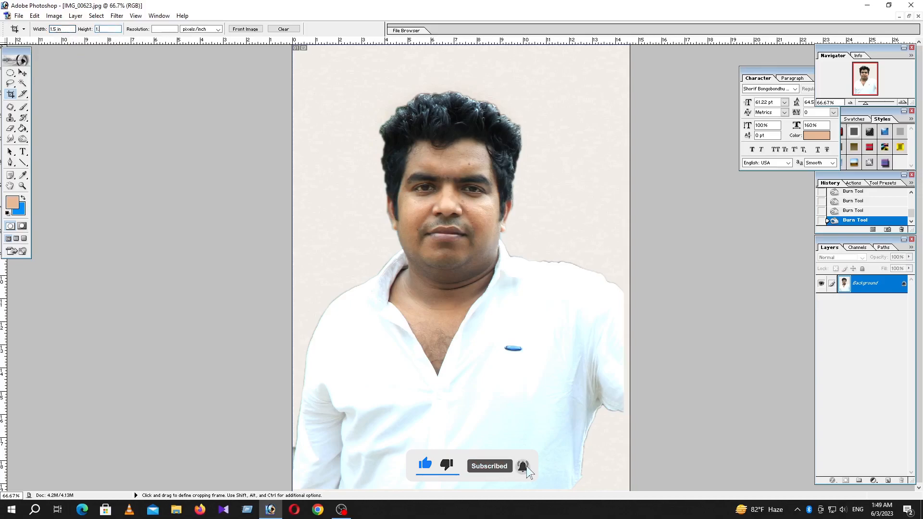
{"action": "type", "text": "9300"}
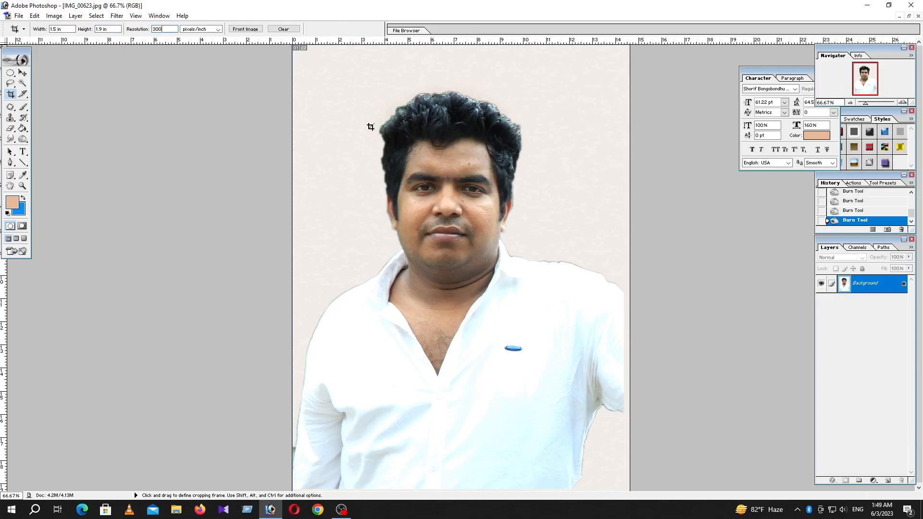
{"action": "left_click_drag", "start_coordinate": [348, 75], "coordinate": [612, 400]}
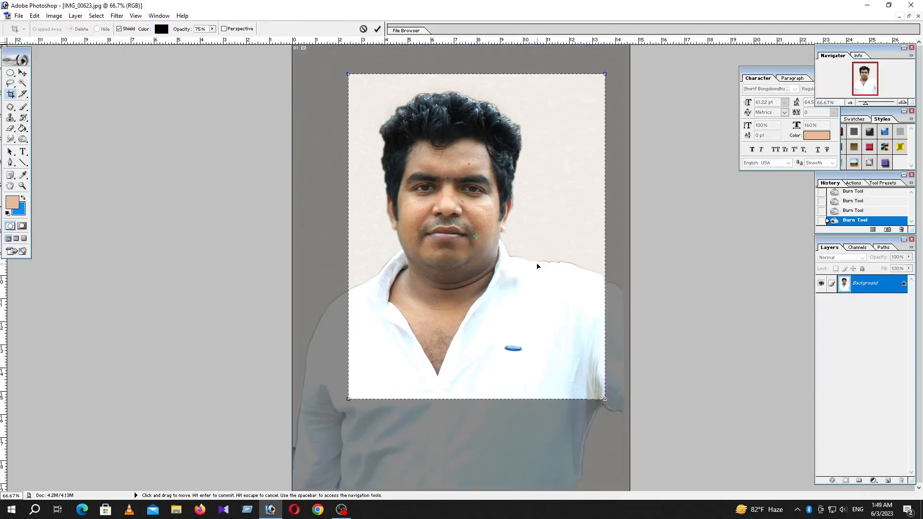
{"action": "key", "text": "Escape"}
Set the Crop tool's target size to 40 mm wide by 50 mm high at 300 pixels/inch.
{"action": "key", "text": "Return"}
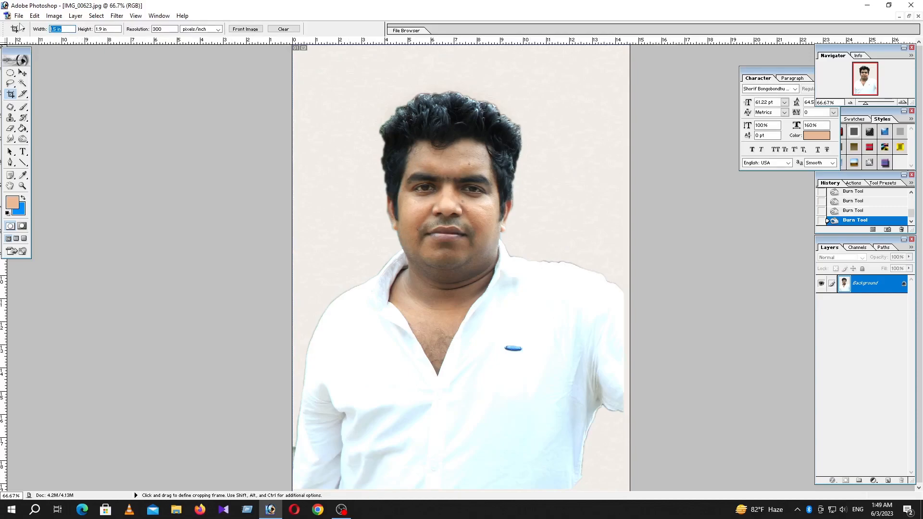
{"action": "type", "text": "40 mm"}
{"action": "key", "text": "Tab"}
{"action": "left_click_drag", "start_coordinate": [330, 59], "coordinate": [595, 428]}
{"action": "left_click_drag", "start_coordinate": [505, 172], "coordinate": [473, 207]}
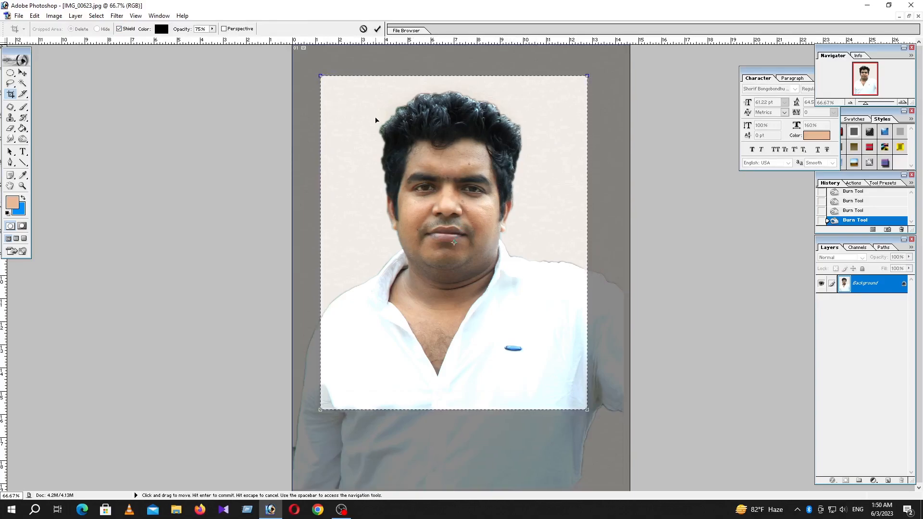
{"action": "left_click_drag", "start_coordinate": [459, 157], "coordinate": [459, 161]}
{"action": "key", "text": "Return"}
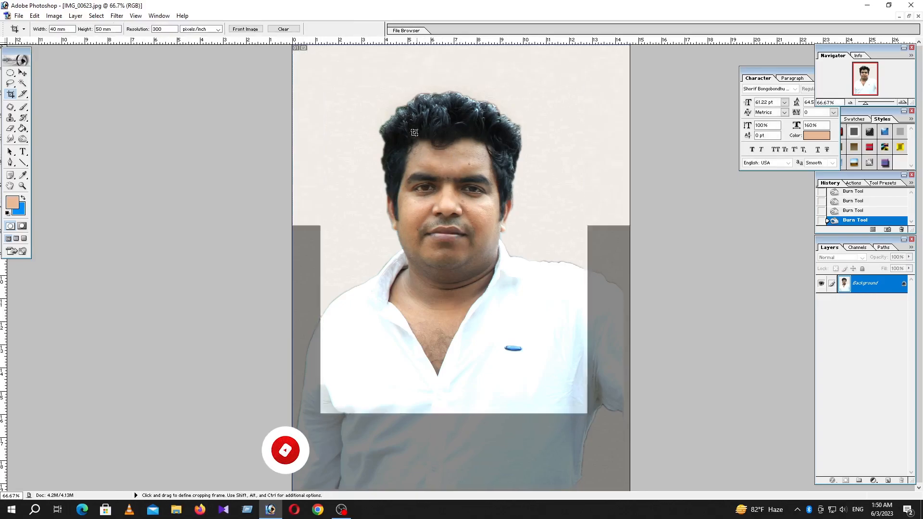
Crop the portrait to the man's head and chest, with the frame centred on his face.
{"action": "left_click_drag", "start_coordinate": [319, 69], "coordinate": [640, 417]}
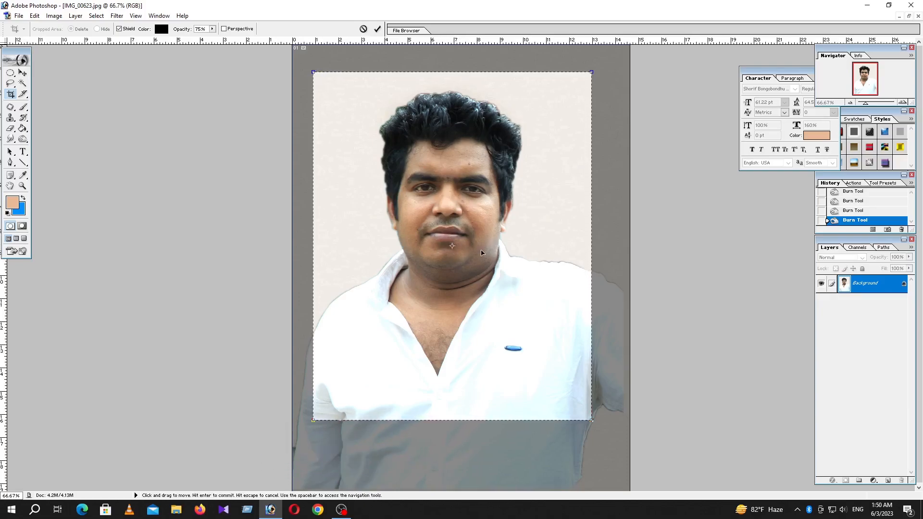
{"action": "left_click_drag", "start_coordinate": [480, 251], "coordinate": [476, 250]}
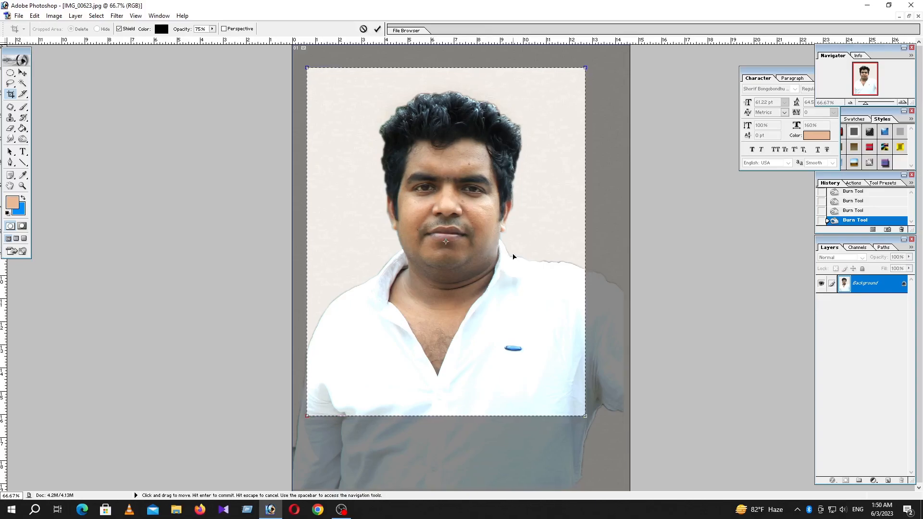
{"action": "right_click", "coordinate": [433, 234]}
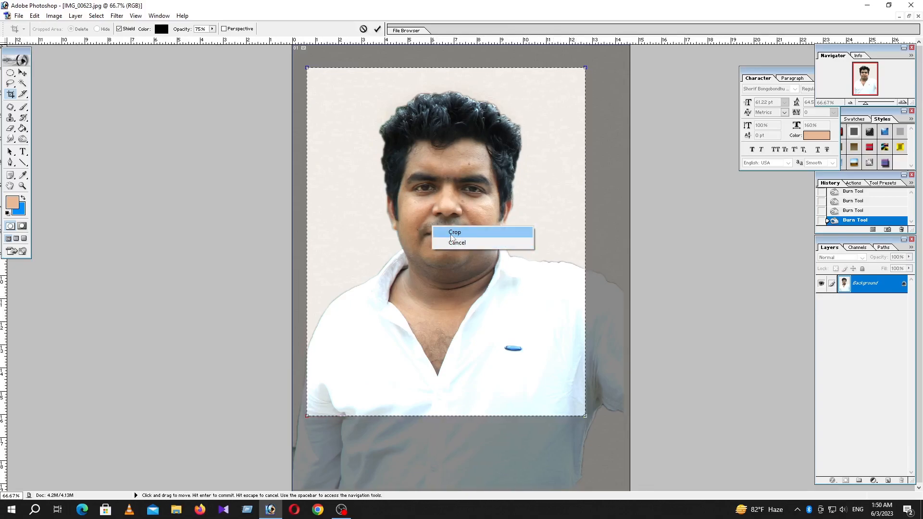
{"action": "left_click", "coordinate": [456, 235]}
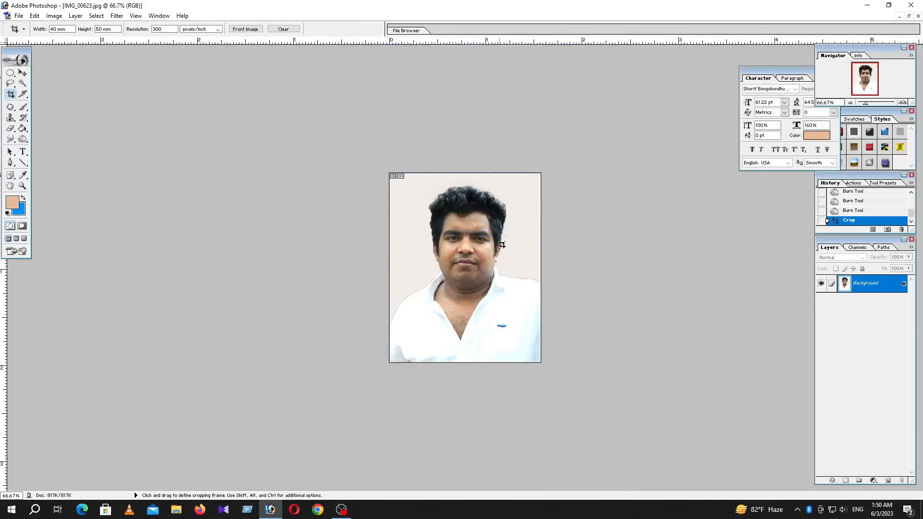
Select the plain background with the Magic Wand at tolerance 10 and add the leftover area along the hair edge.
{"action": "left_click", "coordinate": [473, 263], "text": "ctrl"}
{"action": "left_click", "coordinate": [473, 261], "text": "ctrl"}
{"action": "left_click", "coordinate": [472, 257], "text": "ctrl+alt"}
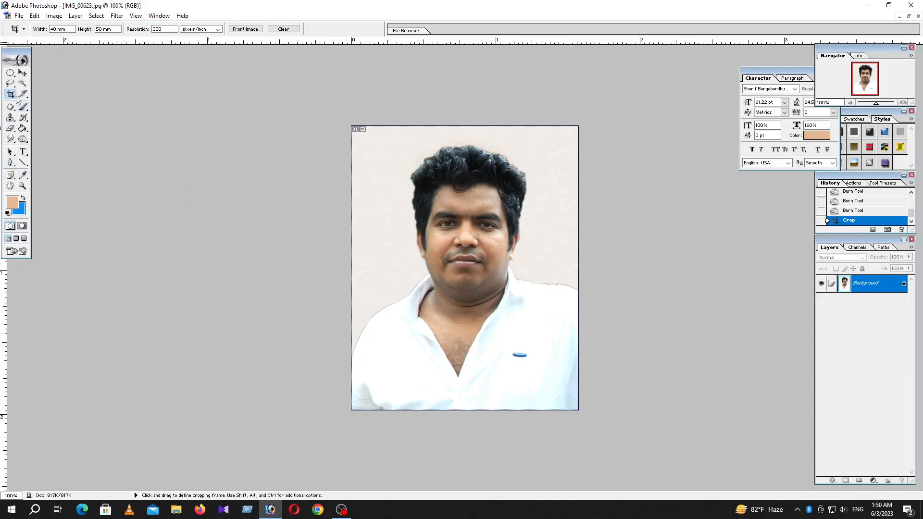
{"action": "left_click_drag", "start_coordinate": [11, 84], "coordinate": [30, 91]}
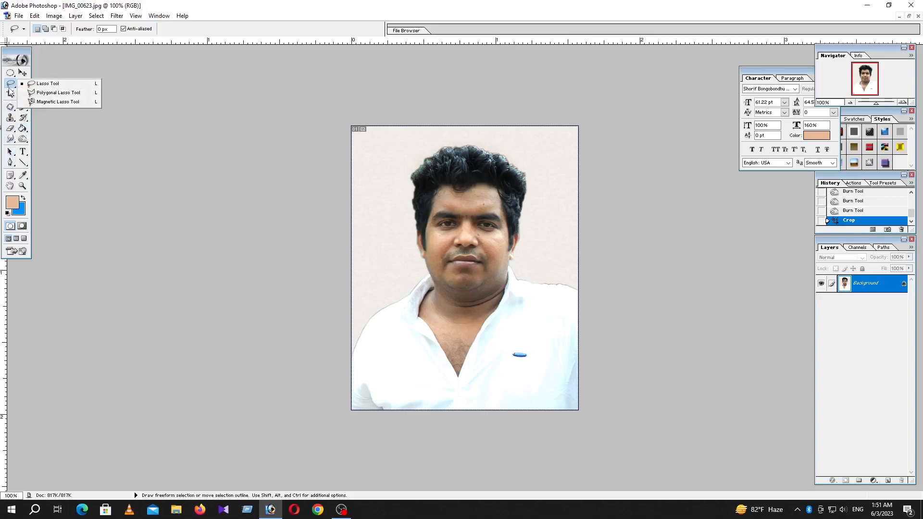
{"action": "left_click", "coordinate": [18, 56]}
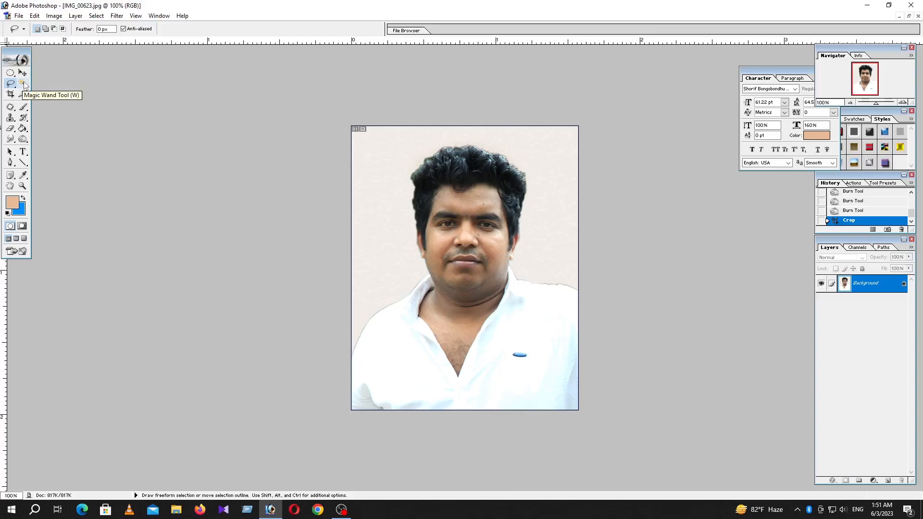
{"action": "left_click", "coordinate": [23, 83]}
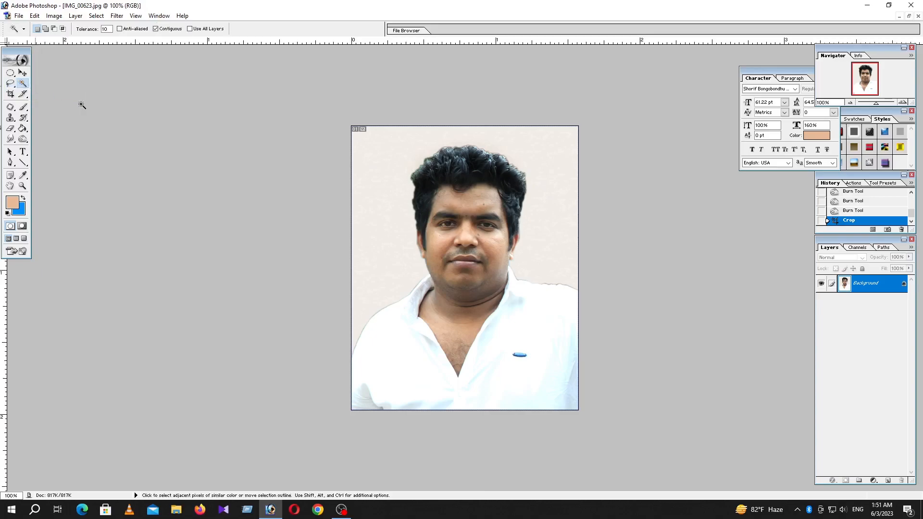
{"action": "left_click", "coordinate": [392, 148]}
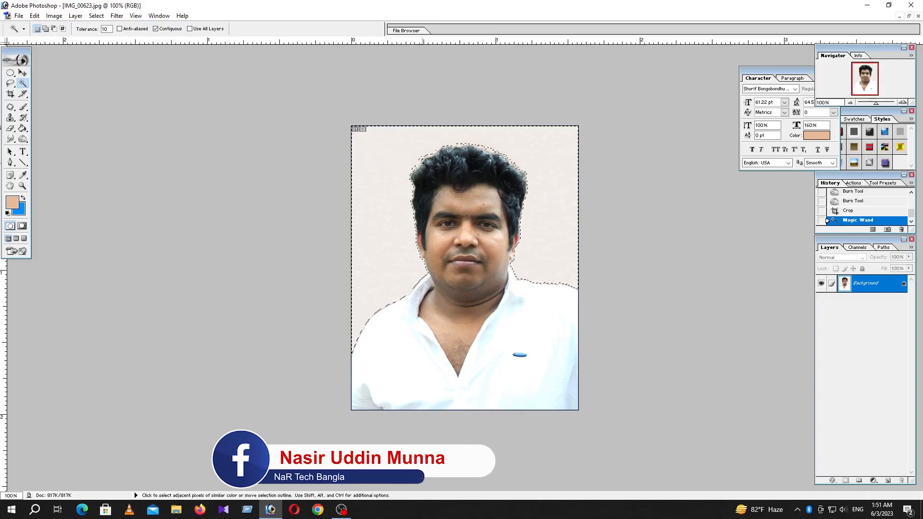
{"action": "left_click", "coordinate": [419, 163], "text": "shift"}
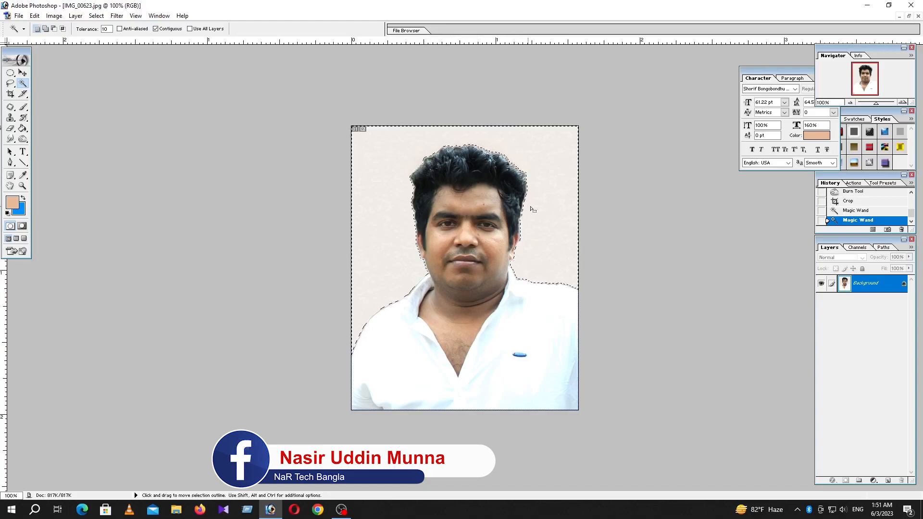
Feather the background selection using the preset radius.
{"action": "right_click", "coordinate": [400, 146]}
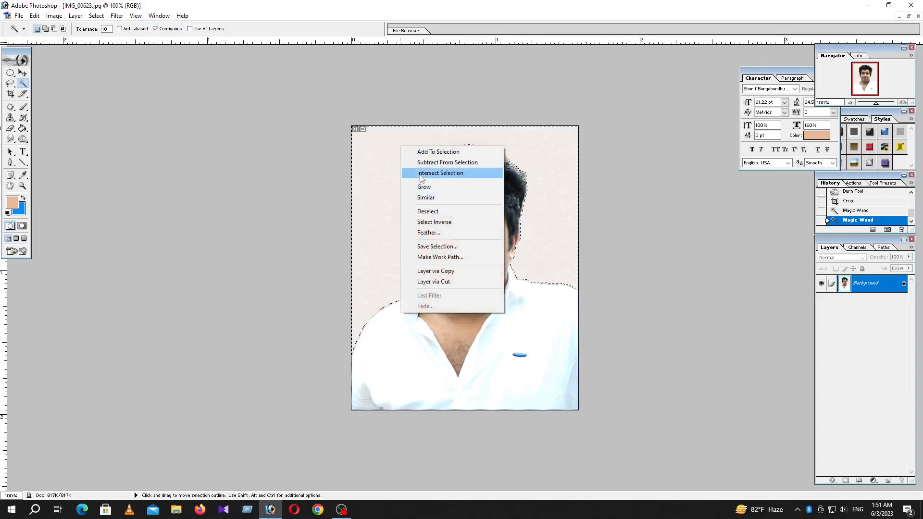
{"action": "left_click", "coordinate": [430, 233]}
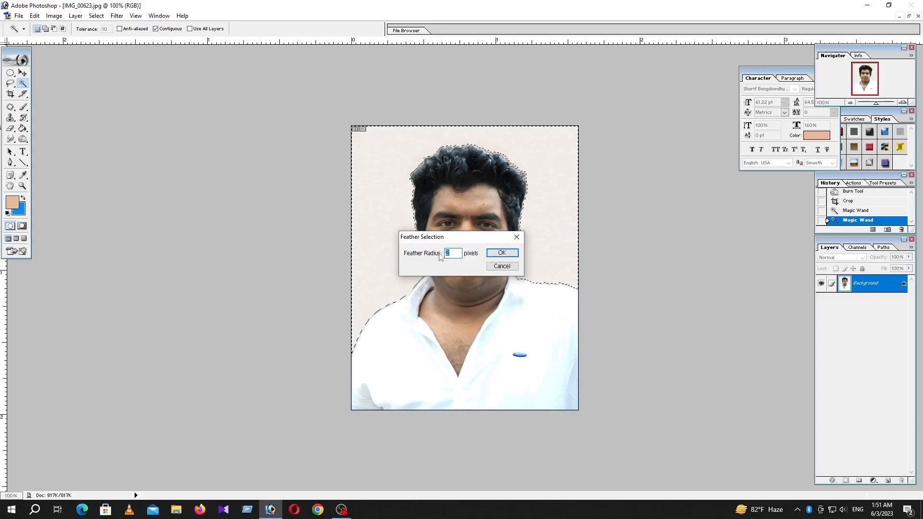
{"action": "left_click", "coordinate": [489, 252]}
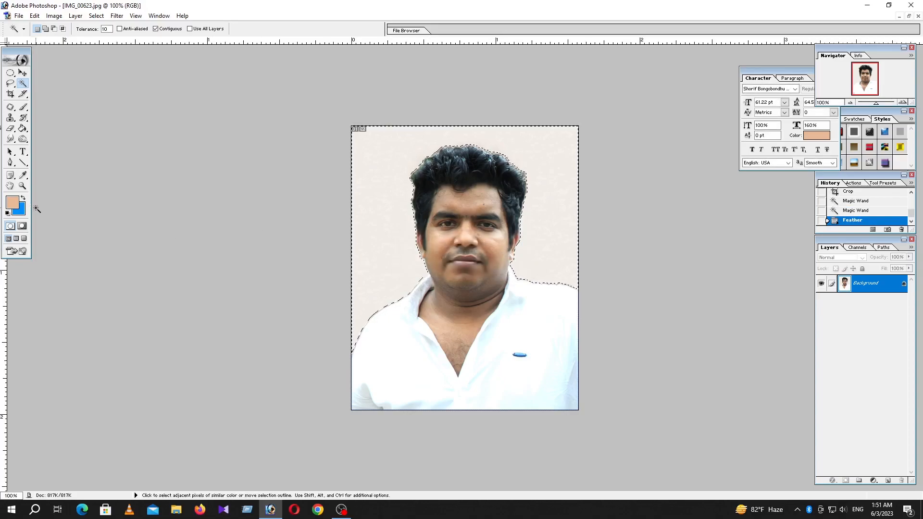
Set the background color to the blue 0A7CFC.
{"action": "left_click", "coordinate": [20, 212]}
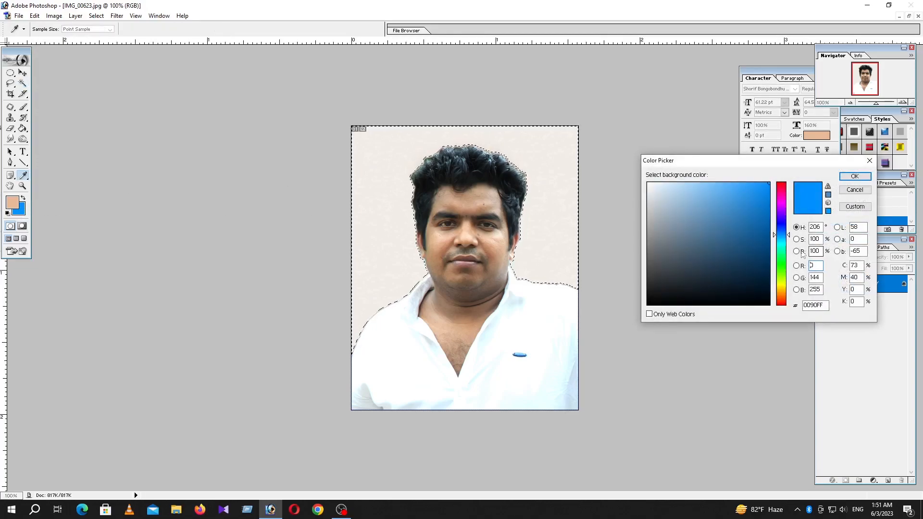
{"action": "left_click_drag", "start_coordinate": [784, 236], "coordinate": [787, 235]}
{"action": "left_click", "coordinate": [764, 184]}
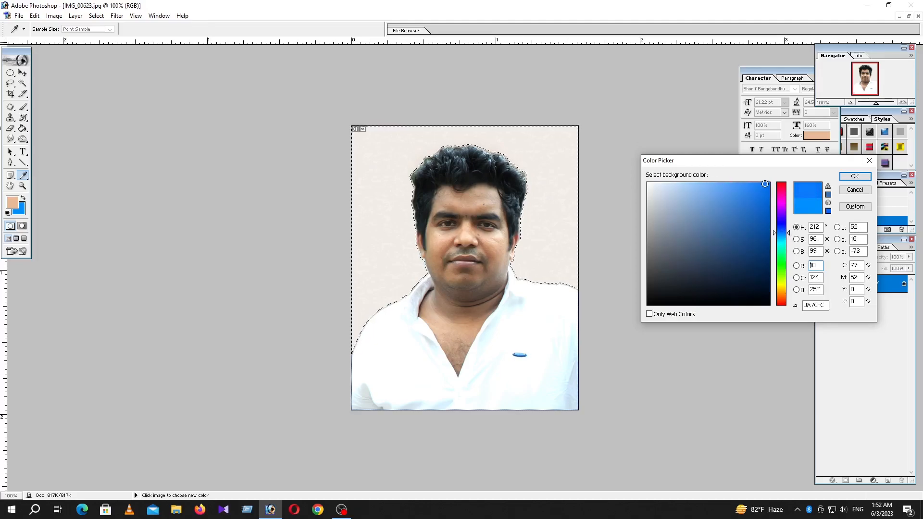
{"action": "left_click", "coordinate": [855, 176]}
Clear the selected backdrop to the blue background color four times and deselect it.
{"action": "key", "text": "w"}
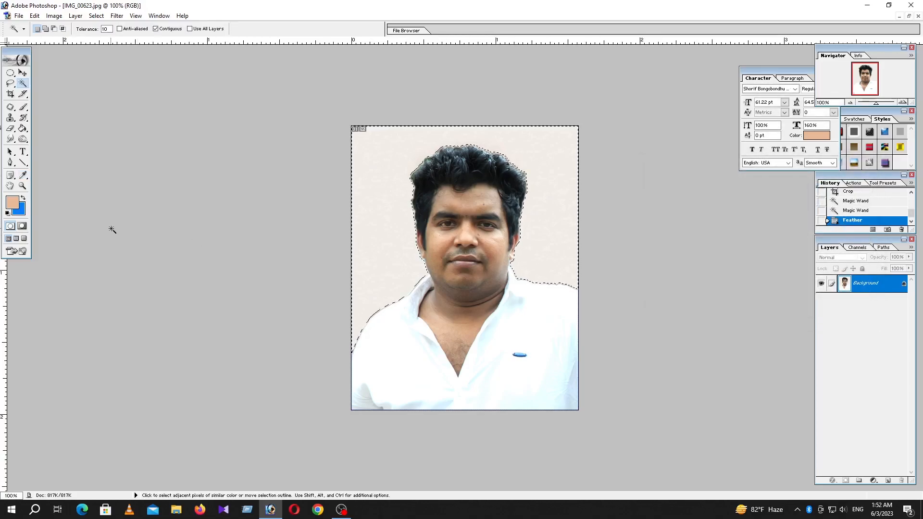
{"action": "key", "text": "Delete"}
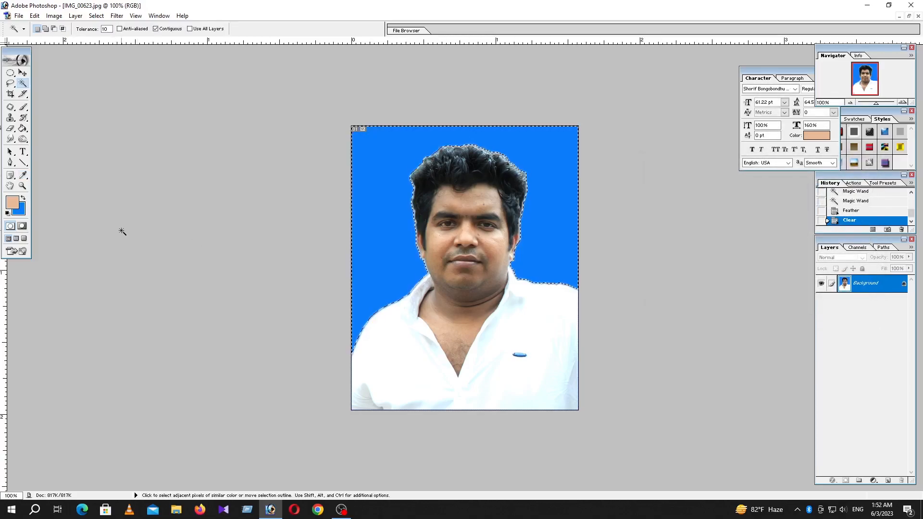
{"action": "key", "text": "Delete"}
{"action": "key", "text": "Delete"}
{"action": "key", "text": "Delete"}
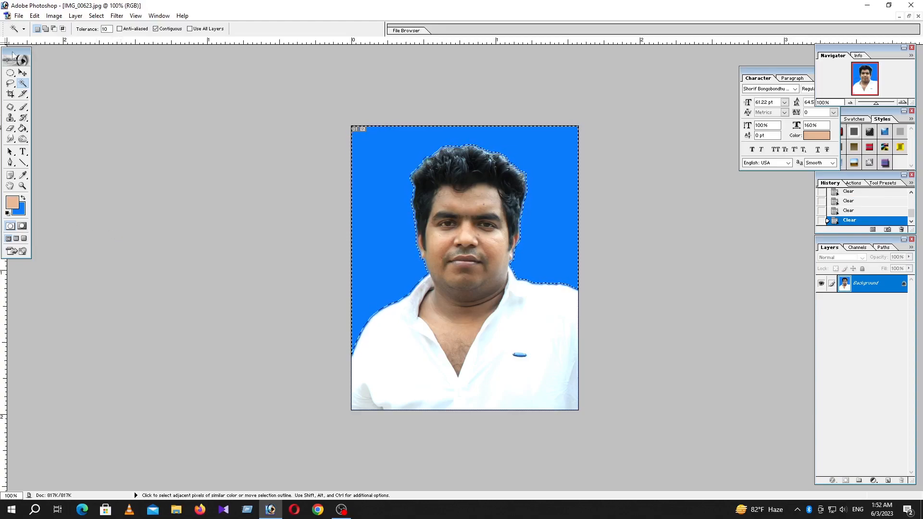
{"action": "key", "text": "m"}
{"action": "key", "text": "ctrl+d"}
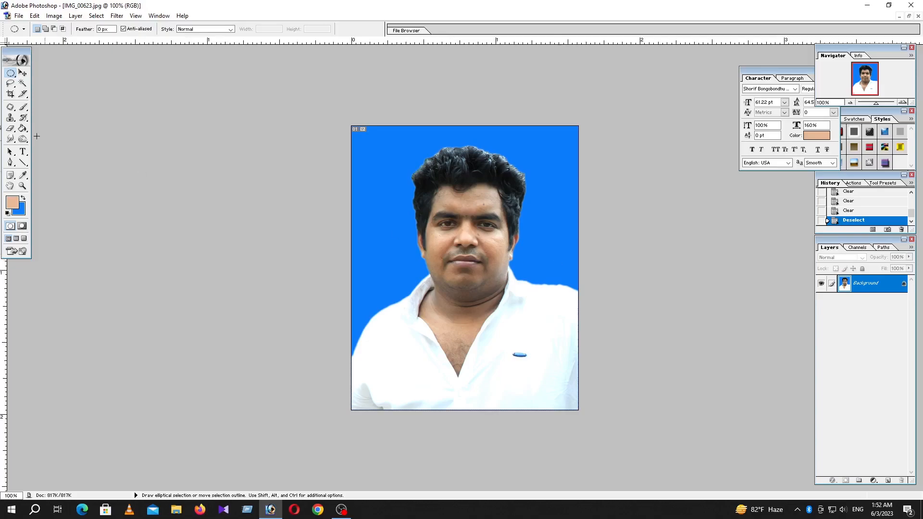
Create a new white A4 document in RGB Color at 300 pixels/inch.
{"action": "left_click", "coordinate": [23, 72]}
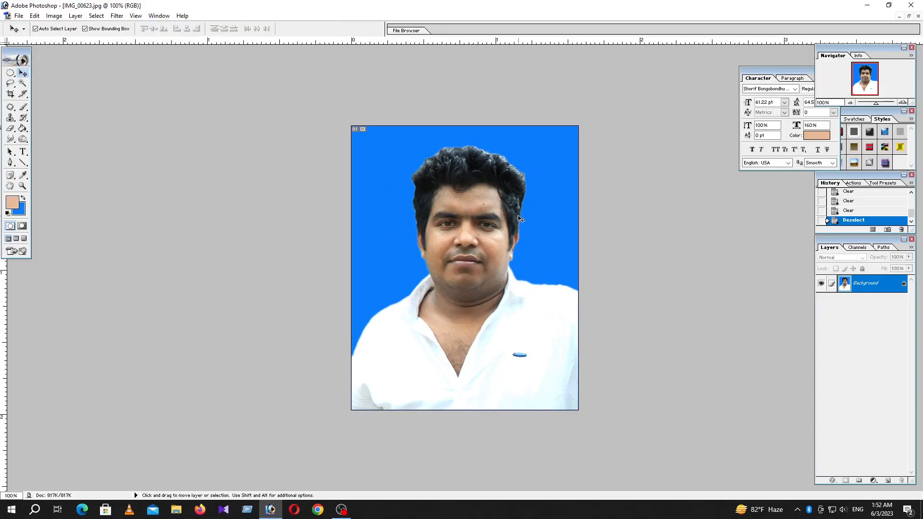
{"action": "key", "text": "ctrl+n"}
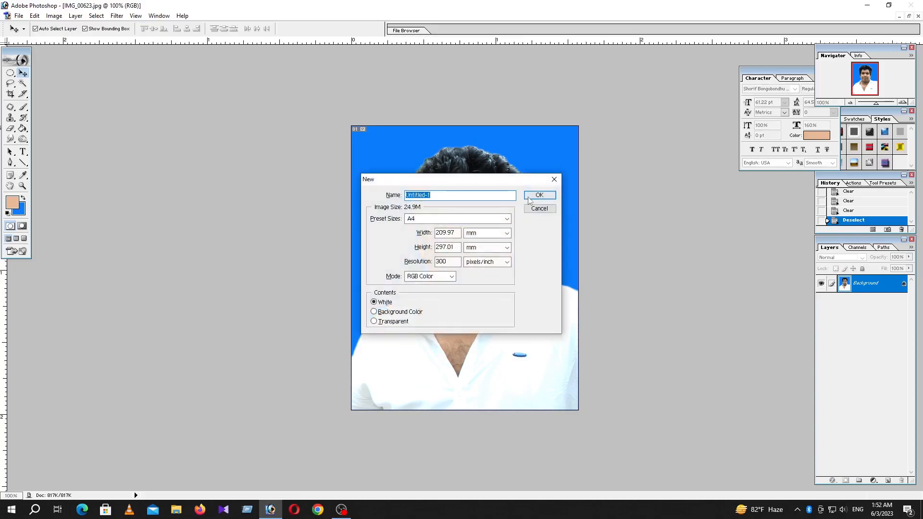
{"action": "left_click", "coordinate": [554, 178]}
{"action": "left_click", "coordinate": [19, 16]}
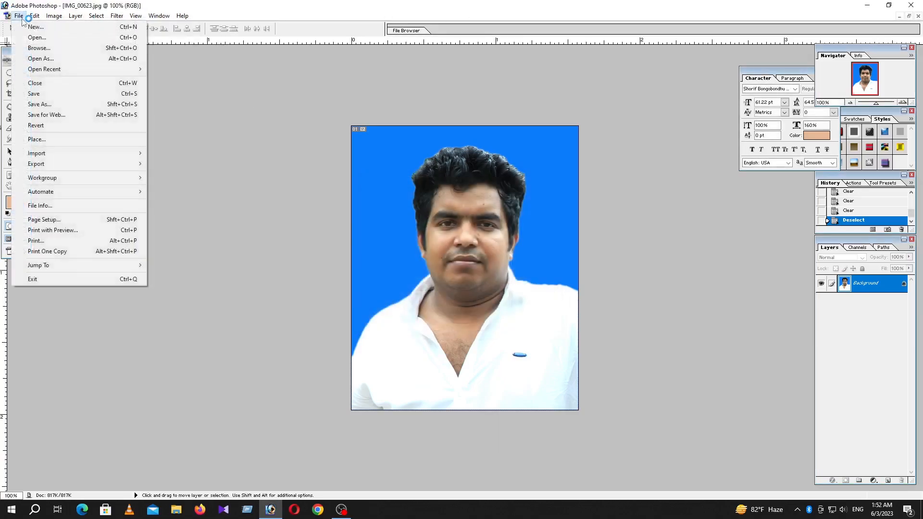
{"action": "left_click", "coordinate": [36, 27]}
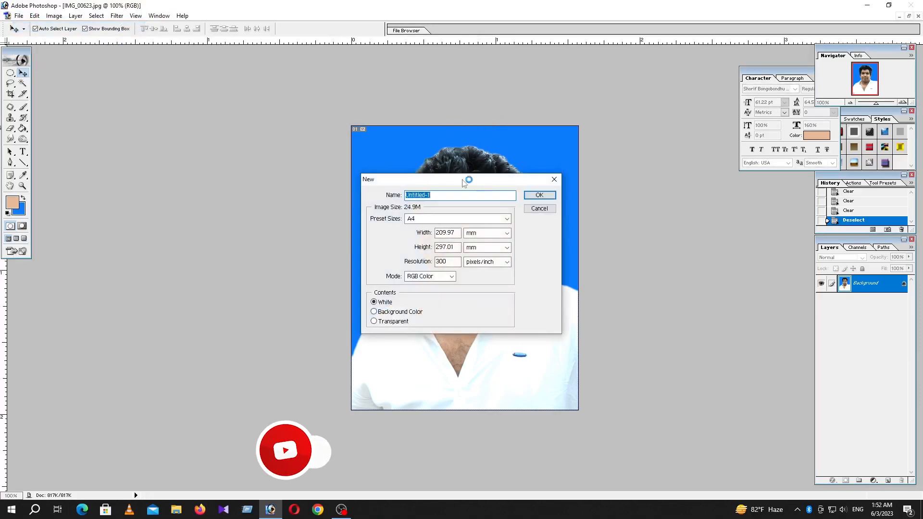
{"action": "left_click", "coordinate": [539, 195]}
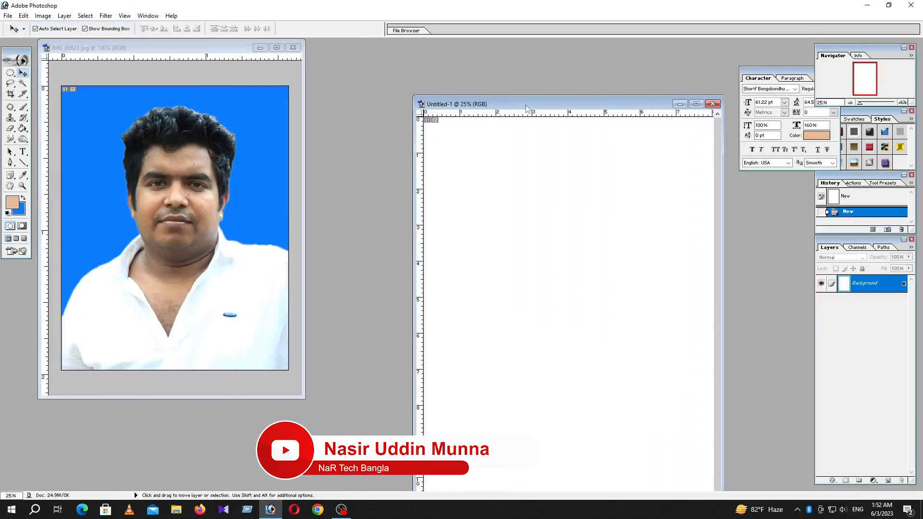
Place the portrait near the upper-left corner of the A4 page and close that page without saving.
{"action": "left_click_drag", "start_coordinate": [164, 160], "coordinate": [451, 162]}
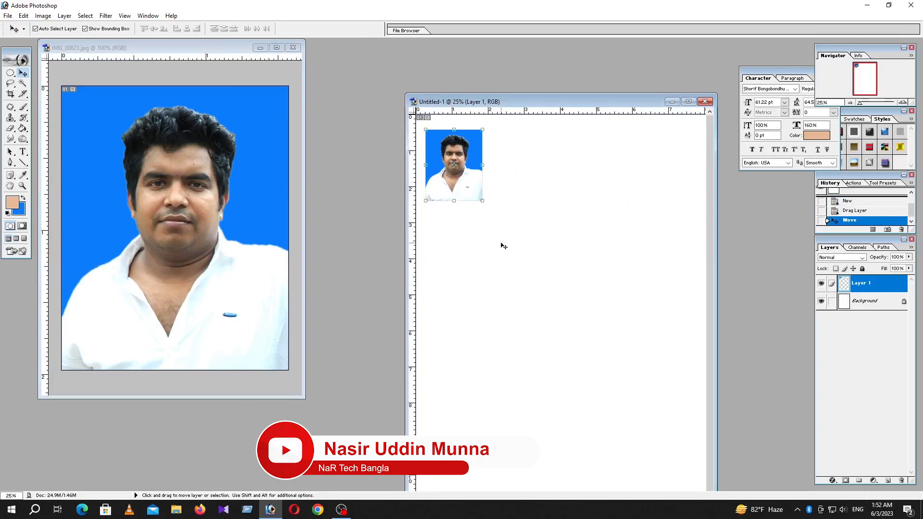
{"action": "left_click", "coordinate": [704, 102]}
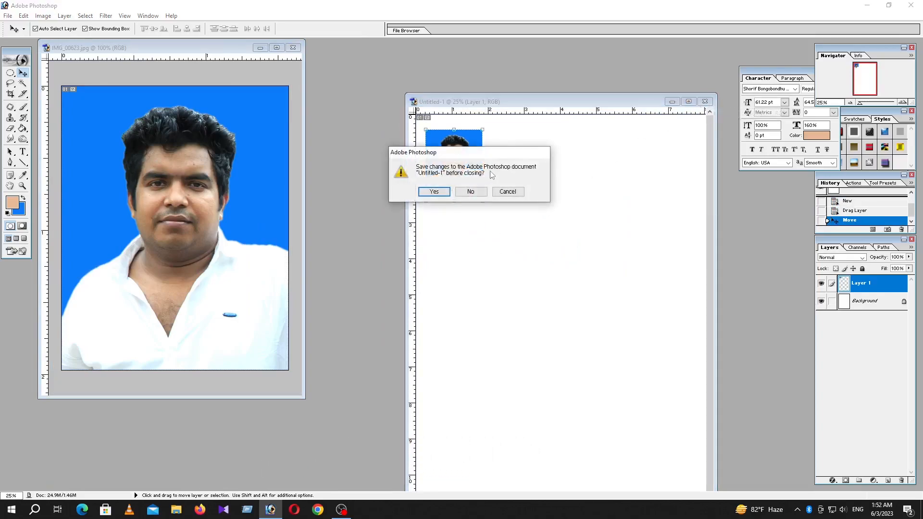
{"action": "left_click", "coordinate": [471, 192]}
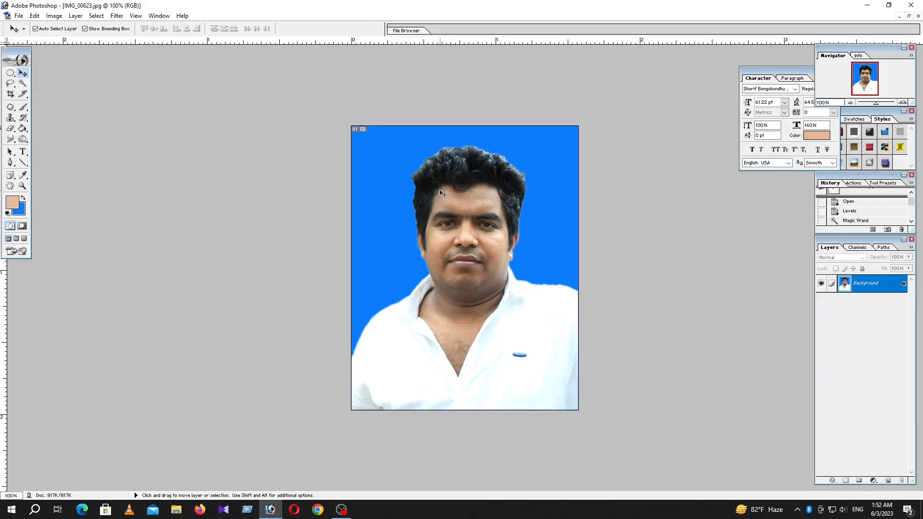
Open the photo IMG_0062 from the Desktop folder.
{"action": "left_click", "coordinate": [19, 16]}
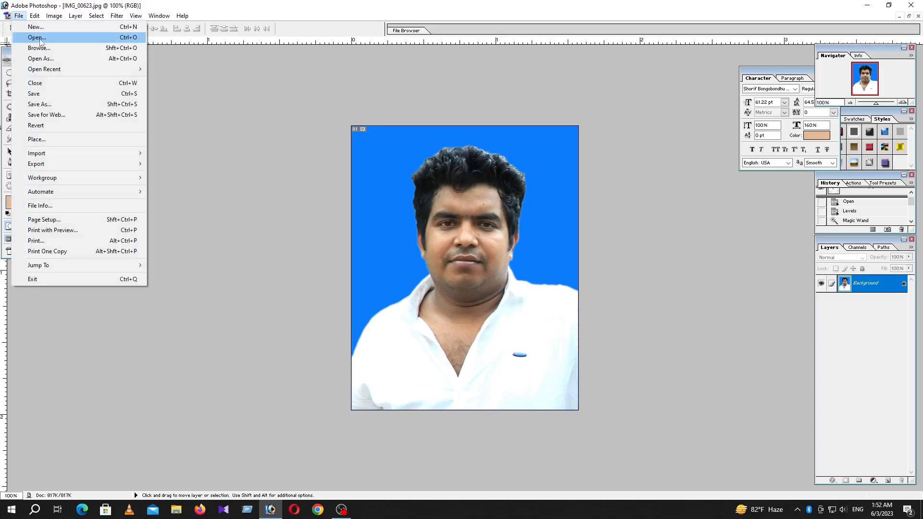
{"action": "left_click", "coordinate": [40, 42]}
{"action": "left_click", "coordinate": [483, 153]}
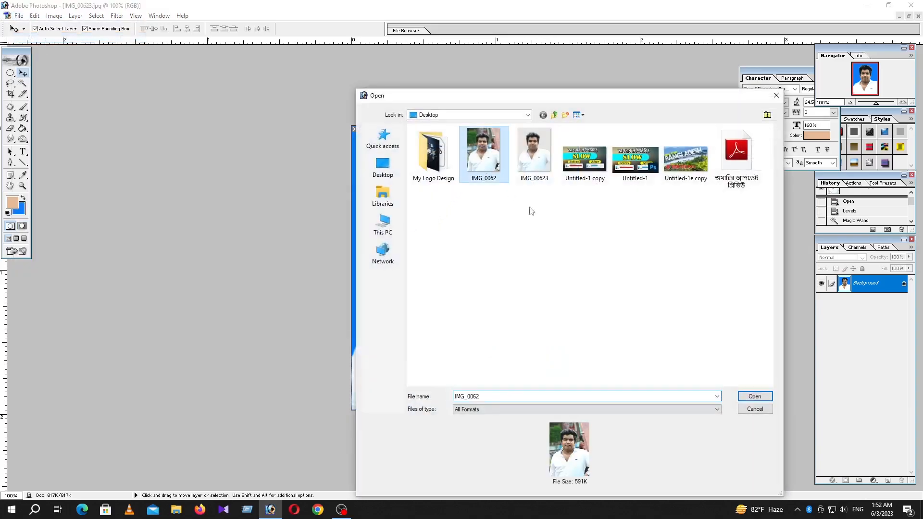
{"action": "left_click", "coordinate": [752, 396]}
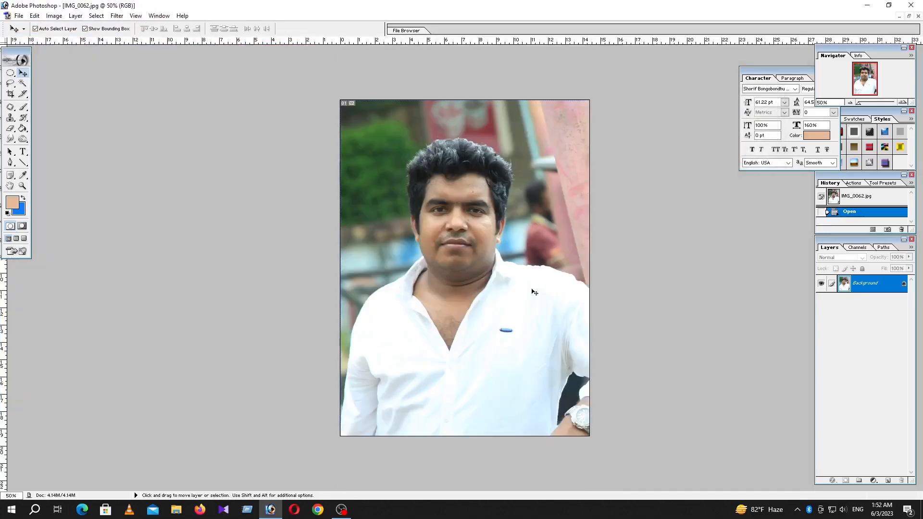
Start a Pen tool path at the lower-left sleeve and trace the shoulder up to the shirt collar.
{"action": "key", "text": "ctrl+plus"}
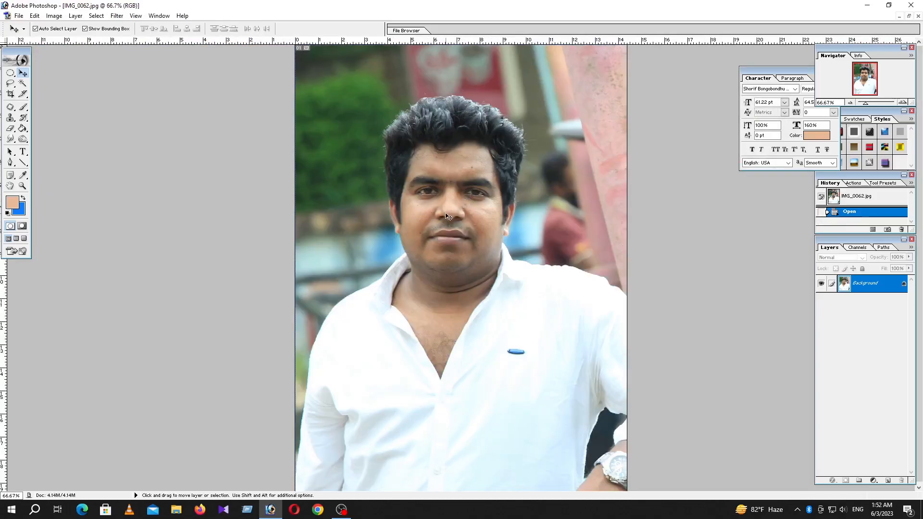
{"action": "key", "text": "ctrl+plus"}
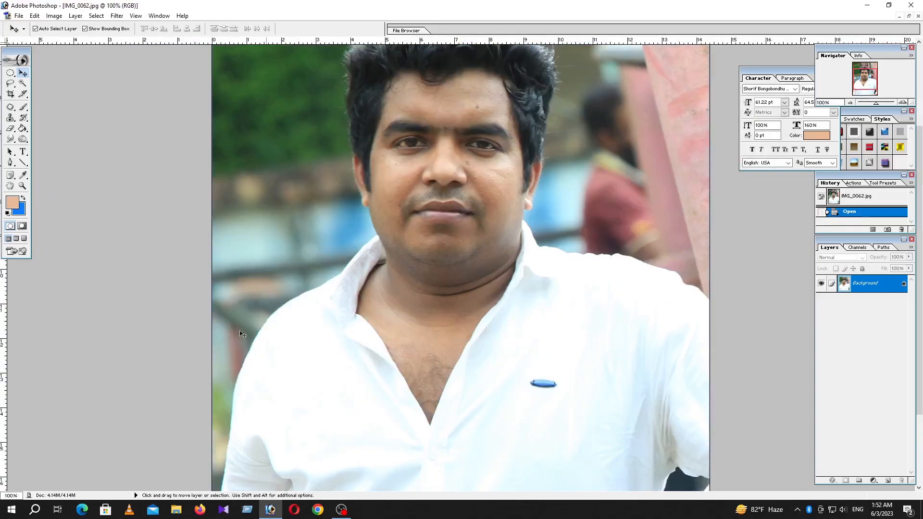
{"action": "left_click", "coordinate": [10, 164]}
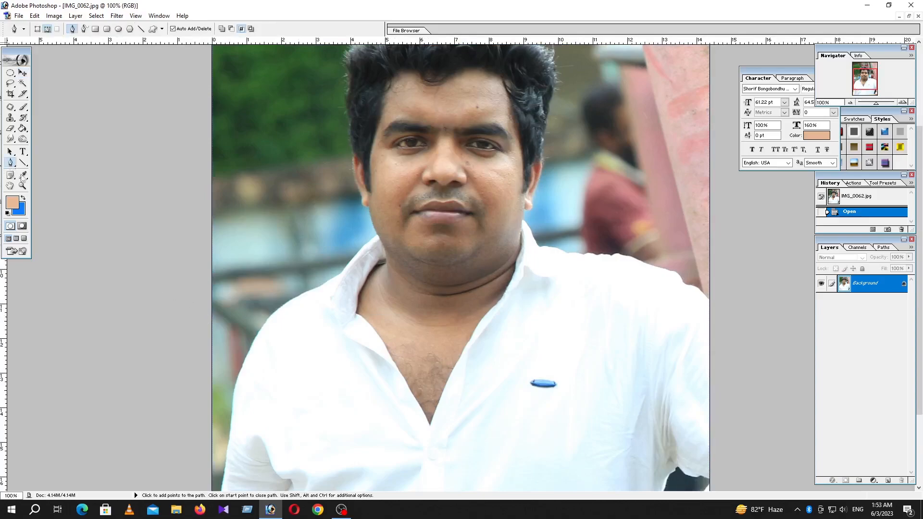
{"action": "left_click", "coordinate": [223, 478]}
{"action": "left_click_drag", "start_coordinate": [253, 343], "coordinate": [346, 268]}
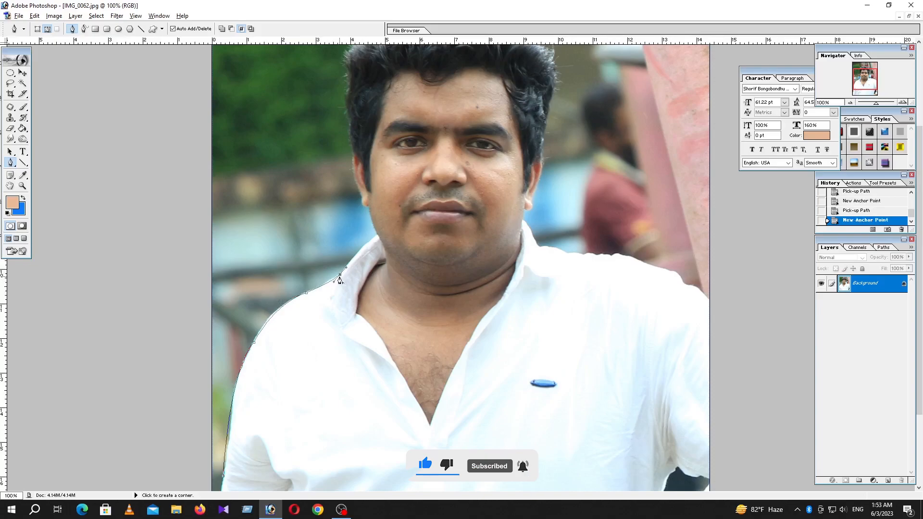
{"action": "left_click", "coordinate": [340, 276]}
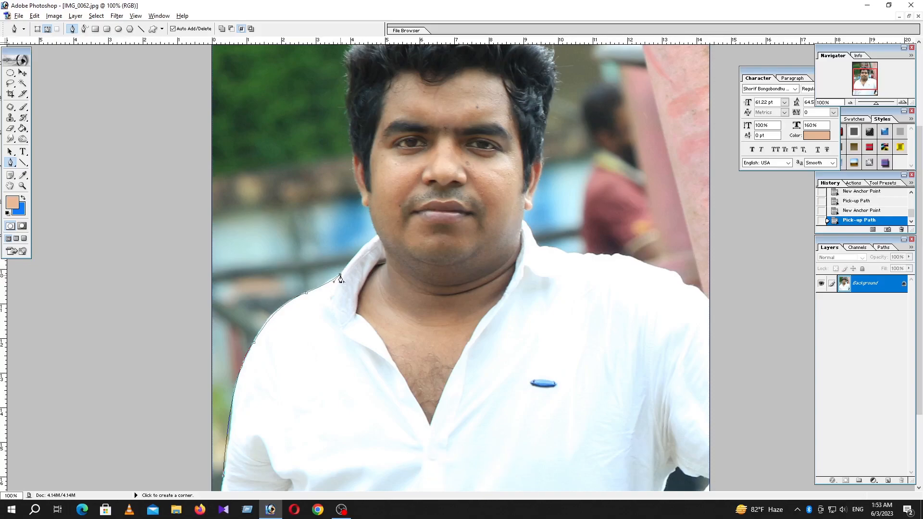
{"action": "left_click", "coordinate": [363, 247]}
{"action": "left_click", "coordinate": [377, 235]}
Continue the path from the collar up the jaw and around the ear on the image's left side.
{"action": "key", "text": "ctrl+plus"}
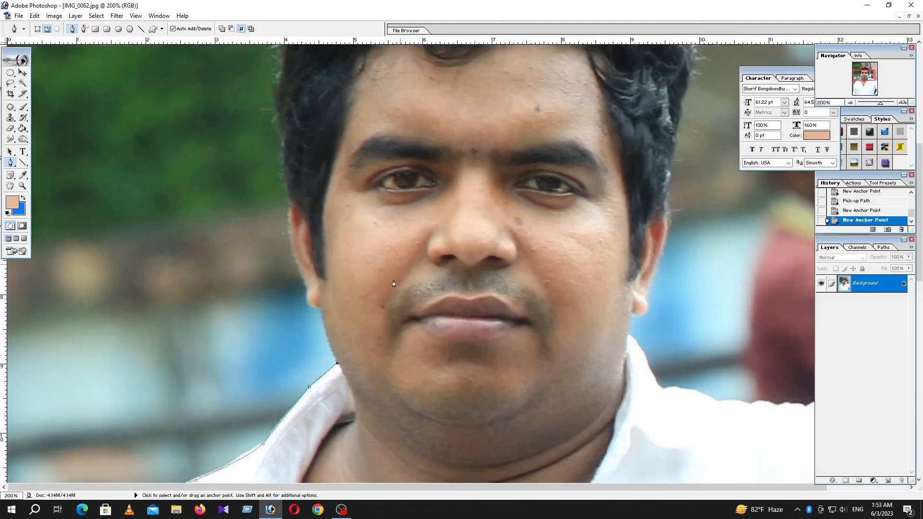
{"action": "left_click_drag", "start_coordinate": [320, 304], "coordinate": [320, 279]}
{"action": "left_click", "coordinate": [320, 304], "text": "alt"}
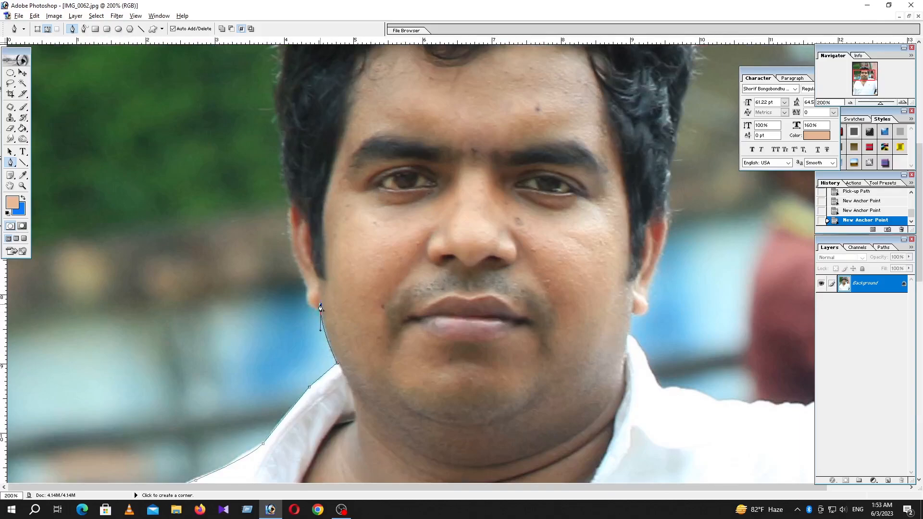
{"action": "left_click_drag", "start_coordinate": [306, 285], "coordinate": [308, 254]}
{"action": "left_click", "coordinate": [305, 285], "text": "alt"}
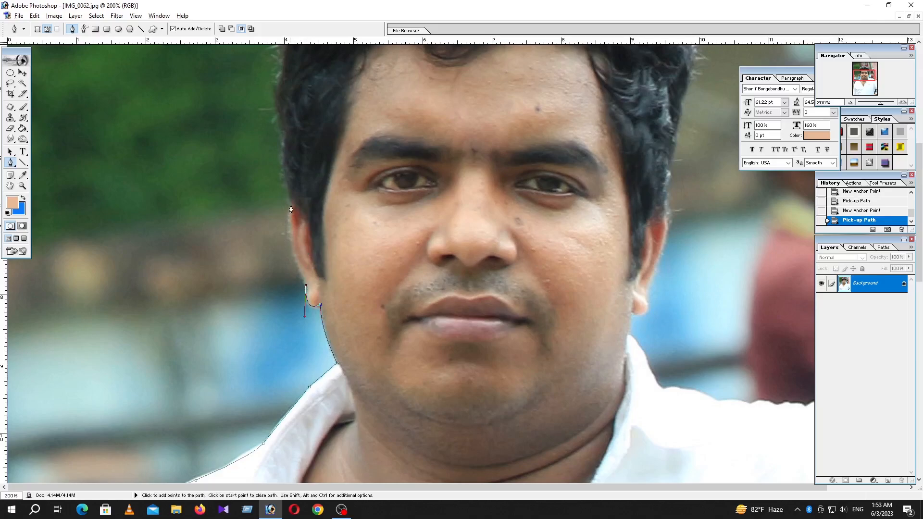
{"action": "left_click_drag", "start_coordinate": [290, 199], "coordinate": [295, 151]}
{"action": "left_click", "coordinate": [291, 199], "text": "alt"}
Trace the hair edge above the left ear up to the upper-left curve of the head.
{"action": "scroll", "coordinate": [290, 204], "scroll_direction": "up", "scroll_amount": 3}
{"action": "left_click_drag", "start_coordinate": [282, 218], "coordinate": [283, 195]}
{"action": "left_click", "coordinate": [282, 218], "text": "alt"}
{"action": "left_click_drag", "start_coordinate": [279, 148], "coordinate": [285, 128]}
{"action": "left_click", "coordinate": [279, 148], "text": "alt"}
{"action": "scroll", "coordinate": [308, 165], "scroll_direction": "up", "scroll_amount": 2}
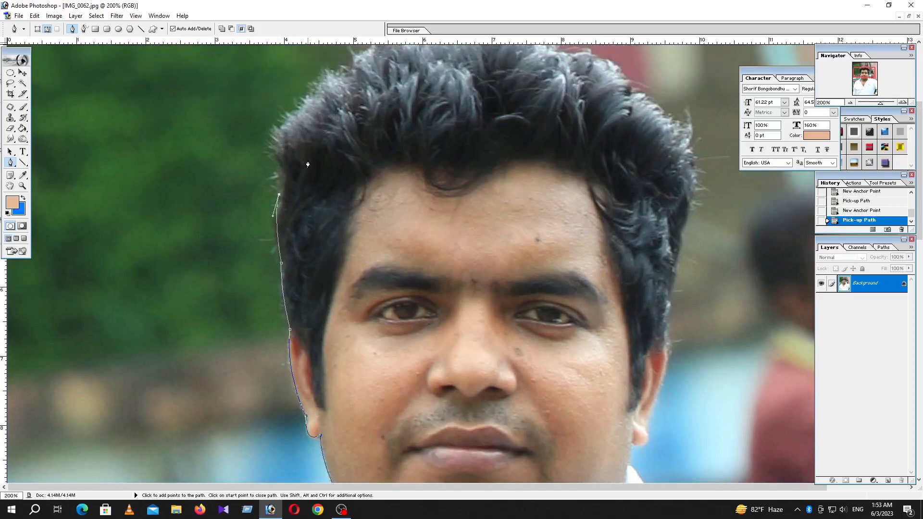
{"action": "scroll", "coordinate": [307, 165], "scroll_direction": "up", "scroll_amount": 2}
{"action": "left_click", "coordinate": [276, 198]}
{"action": "left_click_drag", "start_coordinate": [275, 178], "coordinate": [346, 114]}
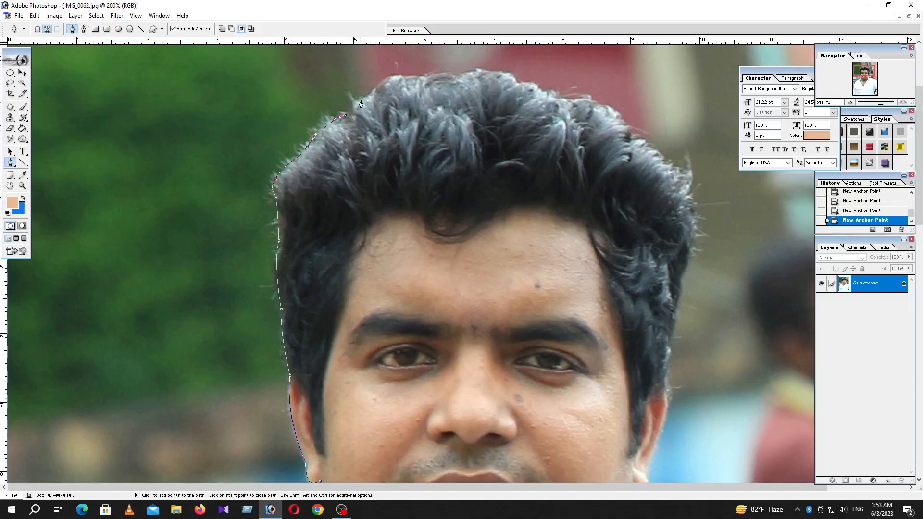
Extend the path across the top of the hair to the upper-right side of the head.
{"action": "left_click", "coordinate": [432, 79]}
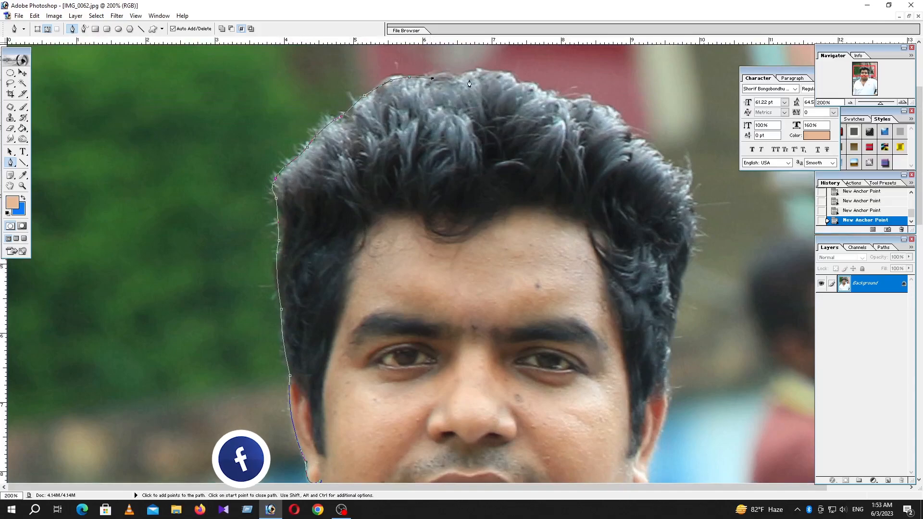
{"action": "left_click_drag", "start_coordinate": [461, 80], "coordinate": [468, 77]}
{"action": "left_click_drag", "start_coordinate": [531, 87], "coordinate": [544, 96]}
{"action": "left_click", "coordinate": [568, 99]}
{"action": "left_click", "coordinate": [615, 111]}
{"action": "left_click", "coordinate": [637, 138]}
{"action": "left_click", "coordinate": [677, 174]}
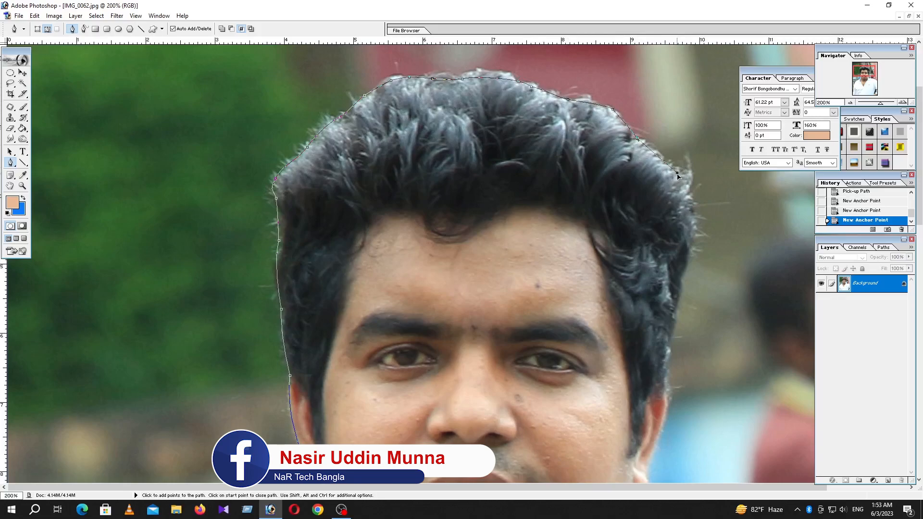
Trace the hair down the right side of the head and around the right ear.
{"action": "left_click_drag", "start_coordinate": [685, 267], "coordinate": [667, 331]}
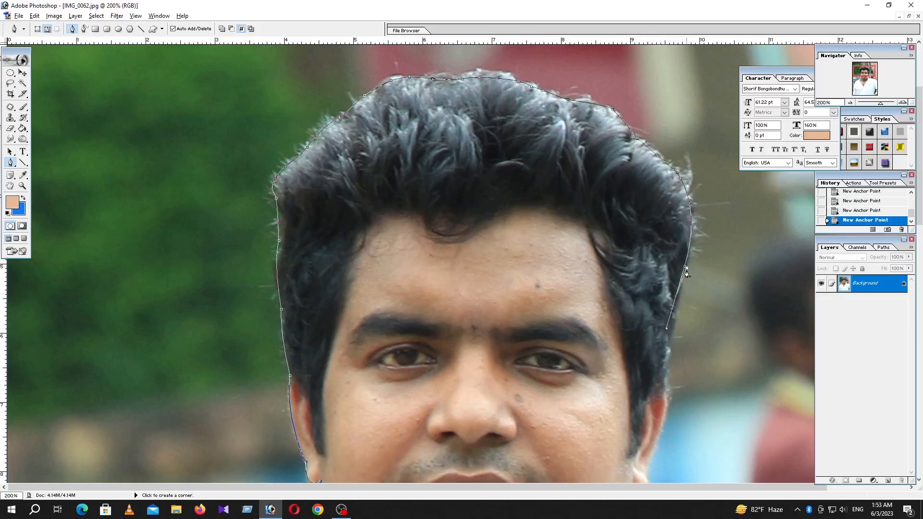
{"action": "key", "text": "ctrl+z"}
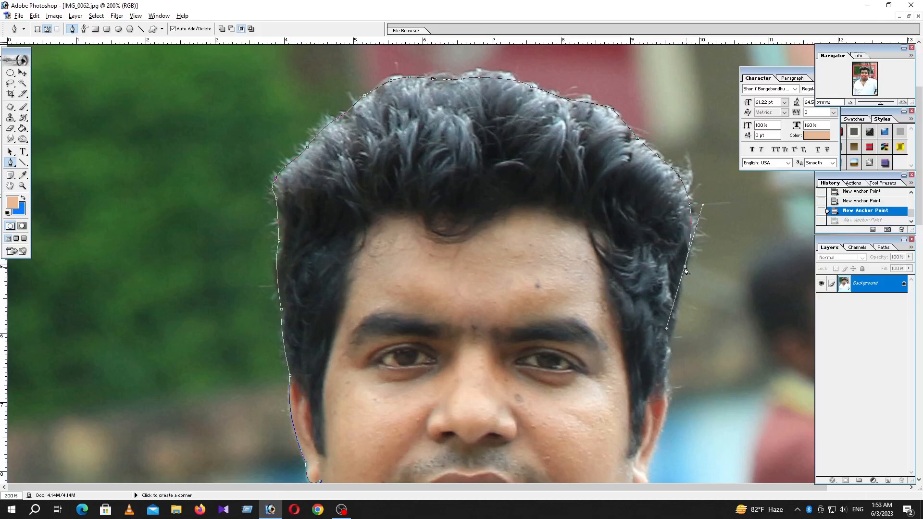
{"action": "left_click", "coordinate": [685, 267], "text": "alt"}
{"action": "scroll", "coordinate": [690, 269], "scroll_direction": "down", "scroll_amount": 2}
{"action": "left_click", "coordinate": [668, 318]}
{"action": "left_click", "coordinate": [667, 362]}
{"action": "scroll", "coordinate": [667, 365], "scroll_direction": "down", "scroll_amount": 2}
{"action": "left_click_drag", "start_coordinate": [650, 378], "coordinate": [613, 388]}
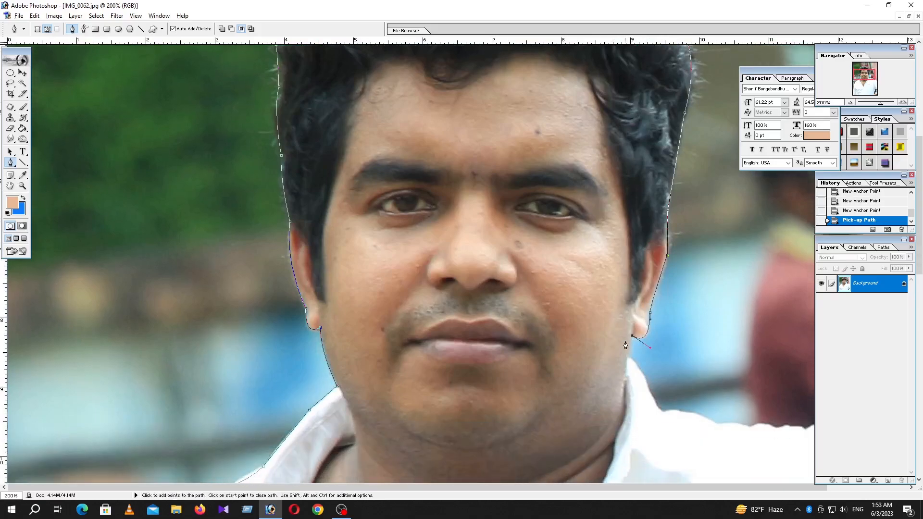
Continue the path along the right jaw, collar and shoulder, ending just beyond the photo's right edge.
{"action": "scroll", "coordinate": [630, 365], "scroll_direction": "down", "scroll_amount": 2}
{"action": "left_click", "coordinate": [626, 359]}
{"action": "left_click", "coordinate": [654, 401]}
{"action": "left_click", "coordinate": [663, 412]}
{"action": "key", "text": "ctrl+minus"}
{"action": "key", "text": "ctrl+minus"}
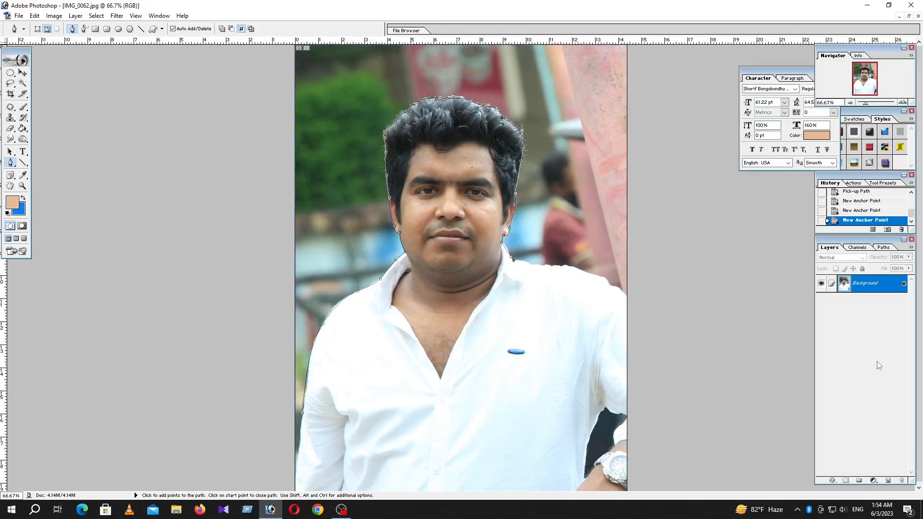
{"action": "left_click", "coordinate": [531, 267]}
{"action": "left_click_drag", "start_coordinate": [647, 308], "coordinate": [652, 294]}
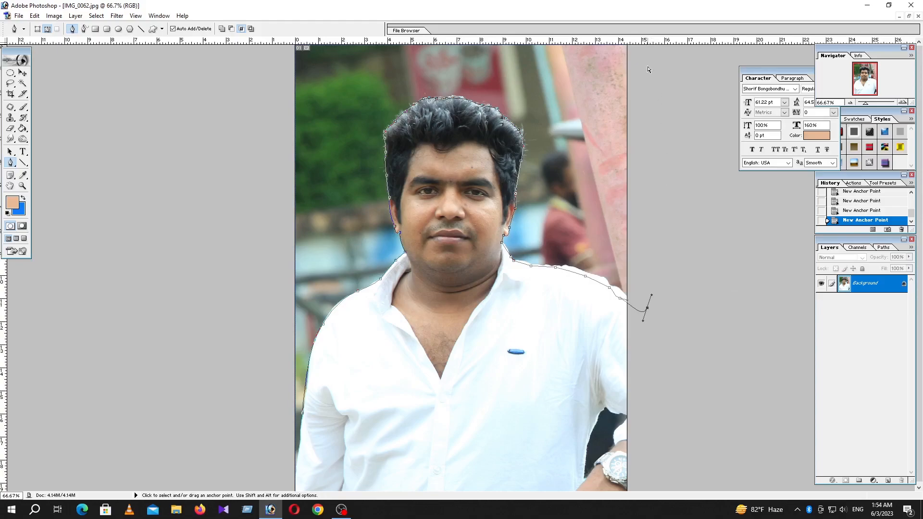
Route the path around the outside of the photo's upper and left edges and close it along the left sleeve.
{"action": "key", "text": "ctrl+minus"}
{"action": "left_click", "coordinate": [604, 81]}
{"action": "left_click", "coordinate": [315, 71]}
{"action": "left_click", "coordinate": [261, 315]}
{"action": "left_click_drag", "start_coordinate": [278, 412], "coordinate": [293, 413]}
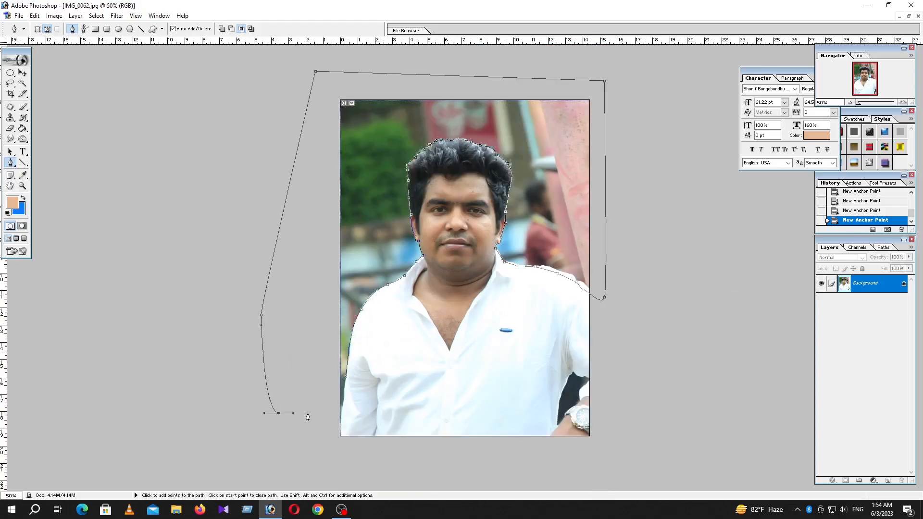
{"action": "left_click", "coordinate": [348, 376]}
Convert the closed path into a new anti-aliased selection using the preset feather radius.
{"action": "right_click", "coordinate": [376, 226]}
{"action": "left_click", "coordinate": [414, 266]}
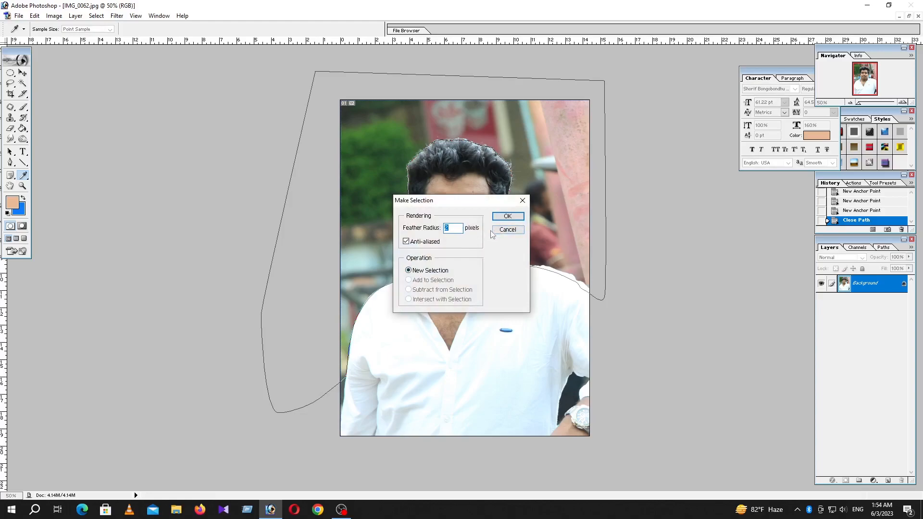
{"action": "left_click", "coordinate": [509, 216]}
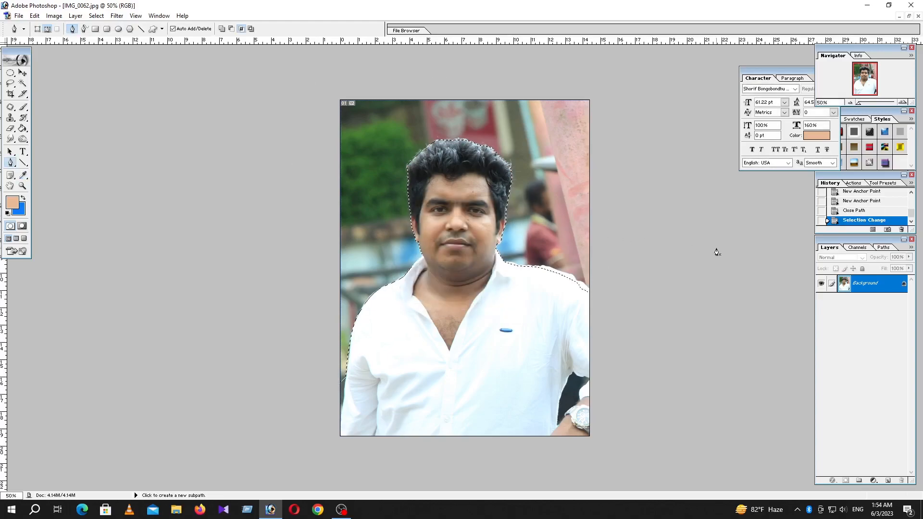
Clear the selected backdrop to the blue background color three times and deselect it.
{"action": "key", "text": "Delete"}
{"action": "key", "text": "Delete"}
{"action": "key", "text": "Delete"}
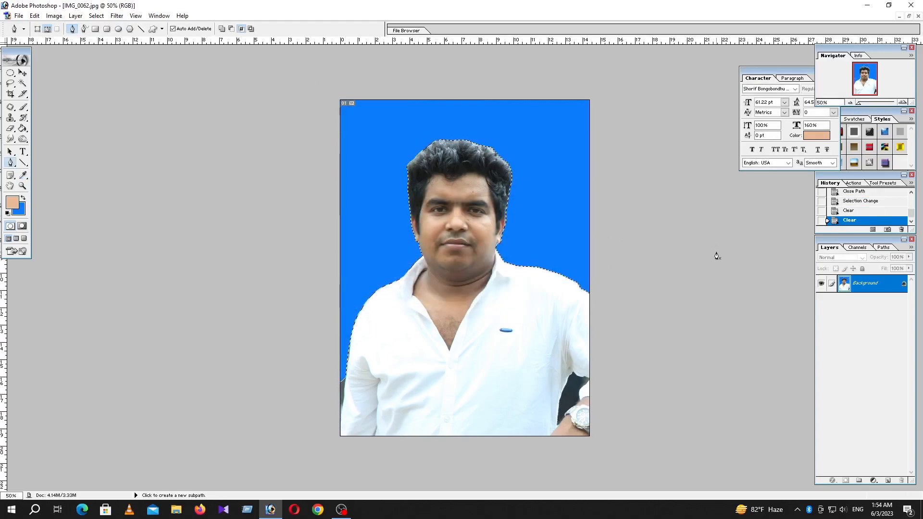
{"action": "left_click", "coordinate": [11, 72]}
{"action": "left_click", "coordinate": [154, 117]}
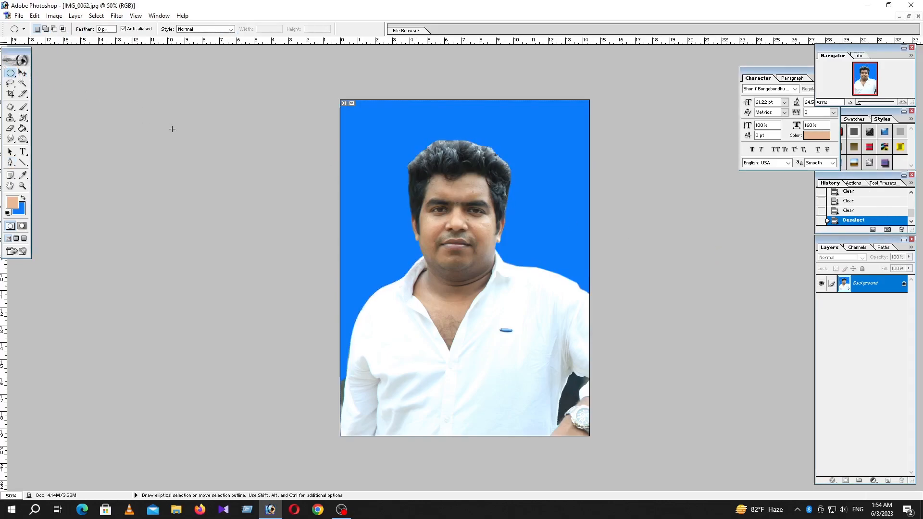
Crop the portrait to 40 by 50 mm at 300 pixels/inch, framing the head and upper chest.
{"action": "left_click", "coordinate": [11, 94]}
{"action": "left_click_drag", "start_coordinate": [341, 100], "coordinate": [583, 355]}
{"action": "mouse_move", "coordinate": [491, 219]}
{"action": "left_mouse_down"}
{"action": "mouse_move", "coordinate": [525, 237]}
{"action": "mouse_move", "coordinate": [510, 235]}
{"action": "mouse_move", "coordinate": [503, 214]}
{"action": "left_mouse_up"}
{"action": "key", "text": "Return"}
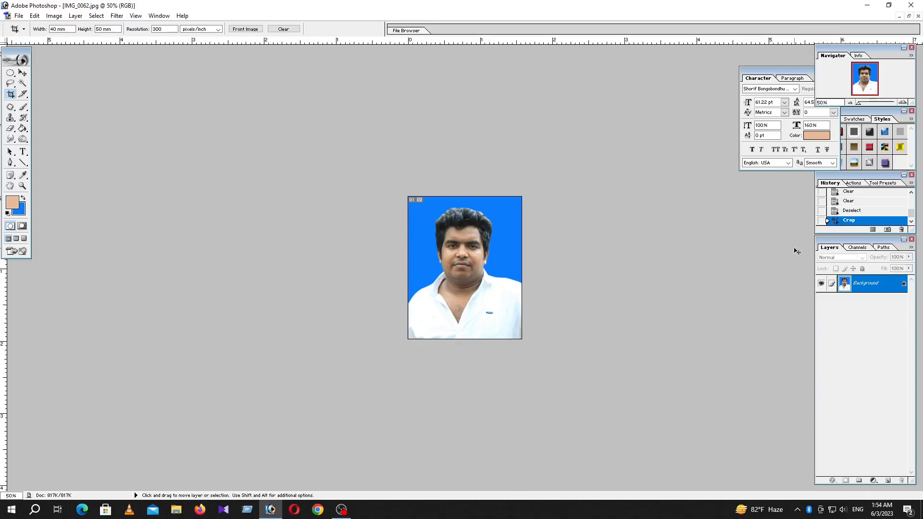
{"action": "key", "text": "ctrl+n"}
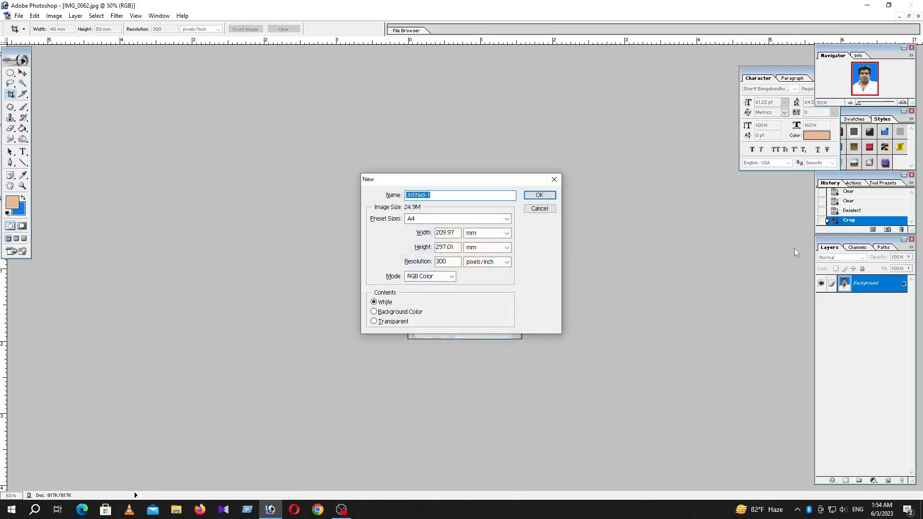
{"action": "left_click", "coordinate": [539, 195]}
{"action": "left_click_drag", "start_coordinate": [178, 46], "coordinate": [487, 75]}
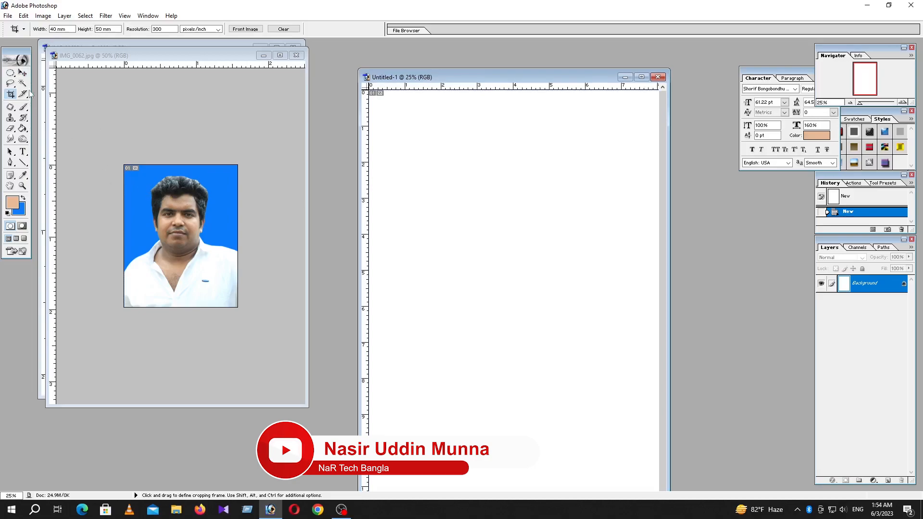
{"action": "left_click", "coordinate": [22, 73]}
{"action": "left_click", "coordinate": [200, 253]}
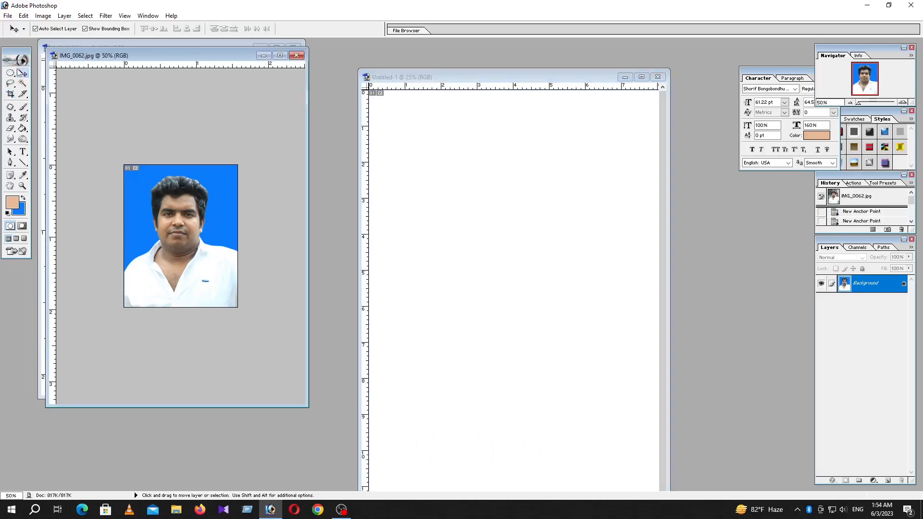
{"action": "left_click", "coordinate": [527, 106]}
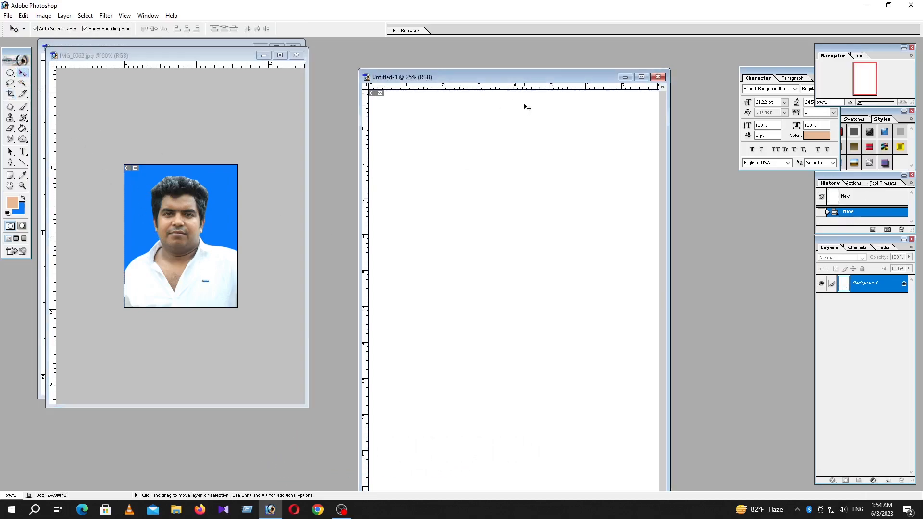
{"action": "left_click", "coordinate": [658, 77]}
Create a new A4 document at 300 pixels/inch in RGB Color with white contents.
{"action": "left_click", "coordinate": [5, 5]}
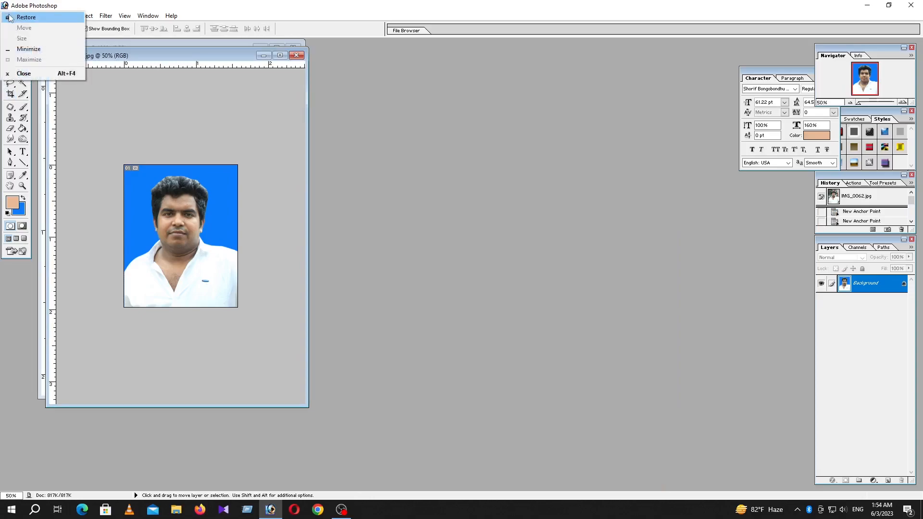
{"action": "left_click", "coordinate": [165, 55]}
{"action": "left_click", "coordinate": [8, 16]}
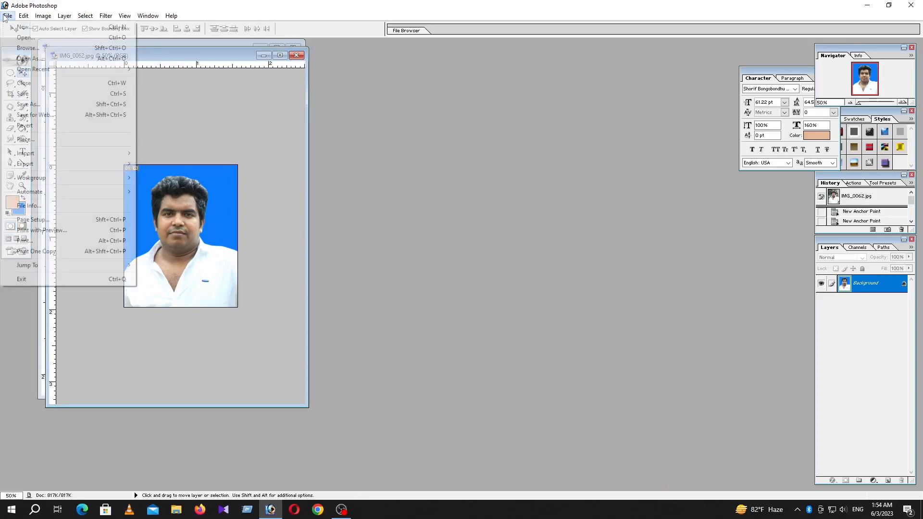
{"action": "left_click", "coordinate": [24, 27]}
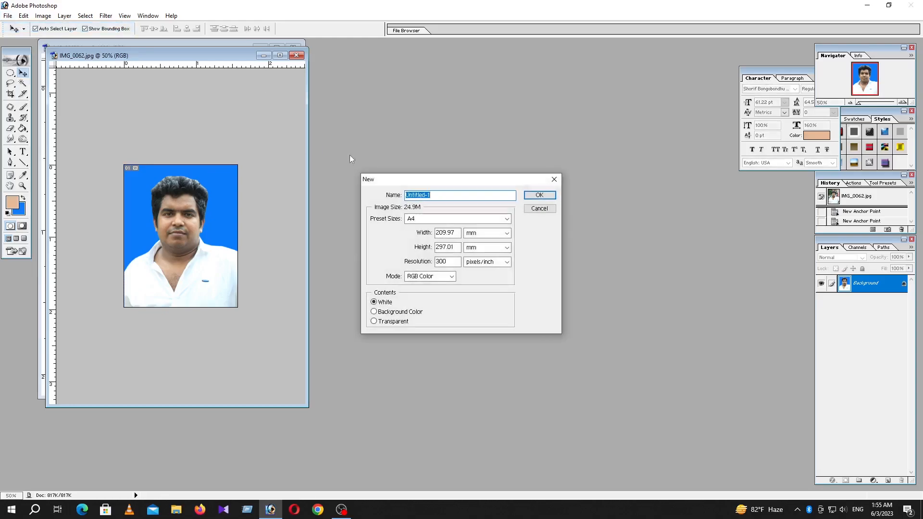
{"action": "left_click", "coordinate": [507, 218]}
{"action": "left_click", "coordinate": [457, 414]}
{"action": "left_click", "coordinate": [535, 200]}
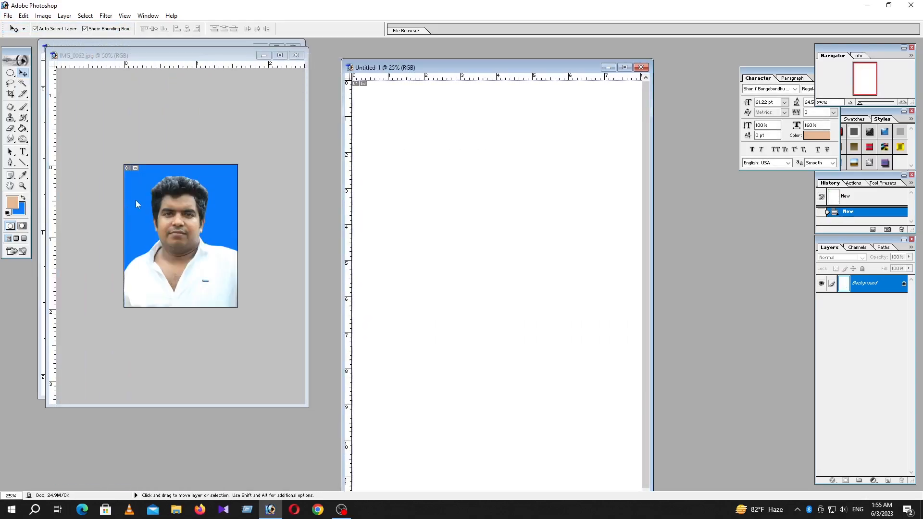
Copy the cropped portrait onto the blank A4 page, maximize that document, and position the portrait in the page's upper-left corner.
{"action": "left_click", "coordinate": [136, 203]}
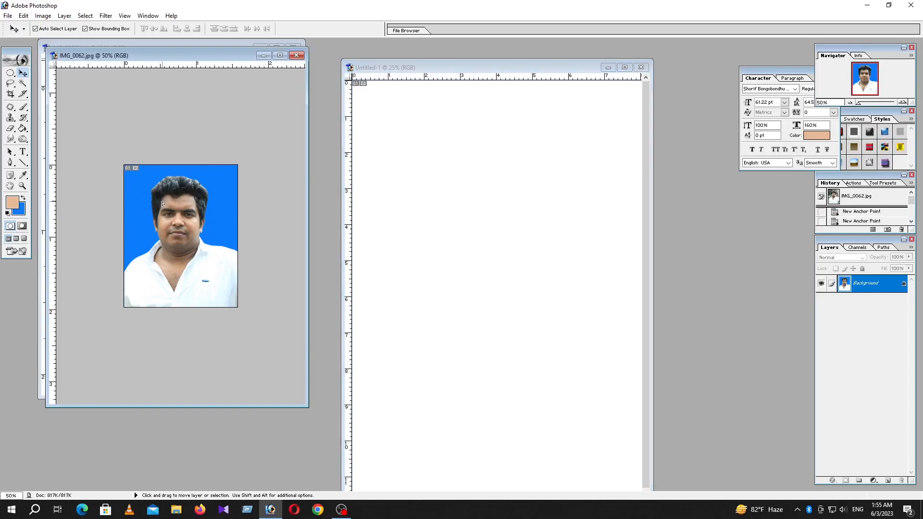
{"action": "left_click_drag", "start_coordinate": [162, 203], "coordinate": [426, 182]}
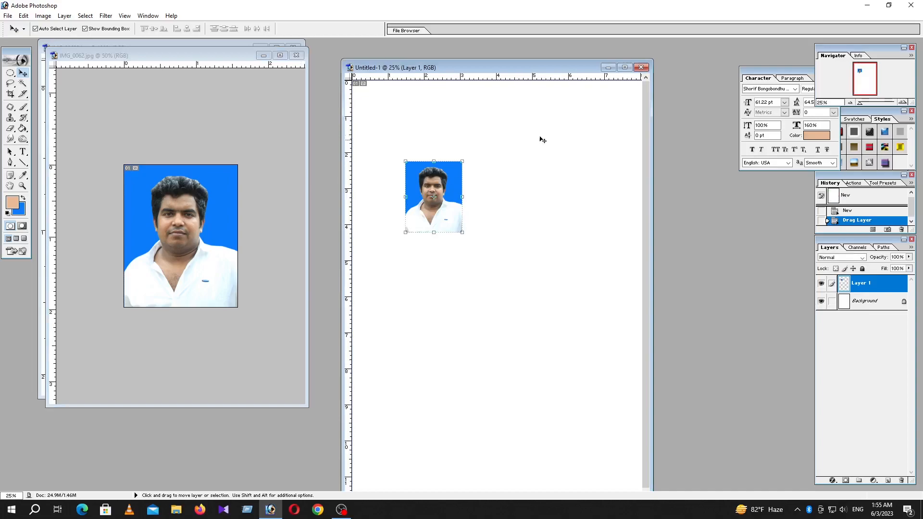
{"action": "left_click", "coordinate": [624, 67]}
{"action": "left_click", "coordinate": [432, 78], "text": "ctrl"}
{"action": "left_click", "coordinate": [432, 79], "text": "ctrl"}
{"action": "left_click_drag", "start_coordinate": [338, 276], "coordinate": [309, 117]}
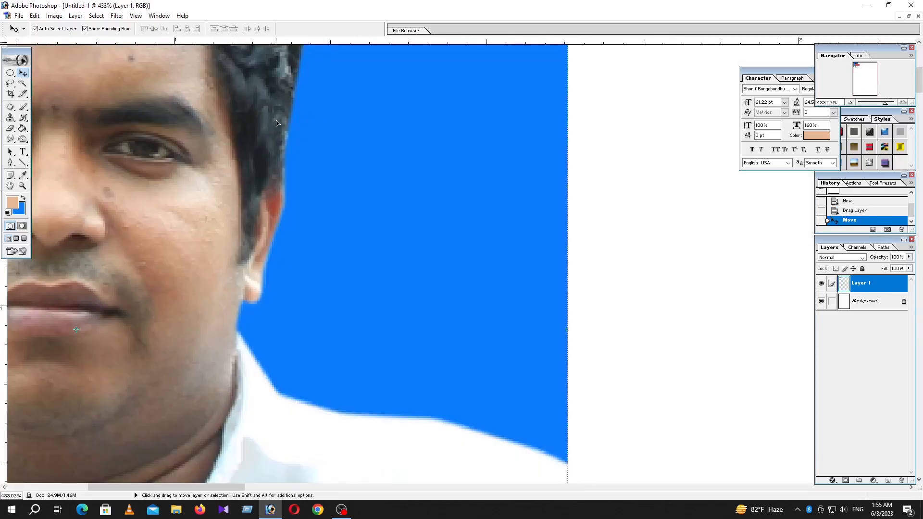
Duplicate the portrait four times across the page to form an evenly spaced row of five.
{"action": "key", "text": "ctrl+minus"}
{"action": "key", "text": "ctrl+minus"}
{"action": "key", "text": "ctrl+minus"}
{"action": "key", "text": "ctrl+minus"}
{"action": "key", "text": "ctrl+minus"}
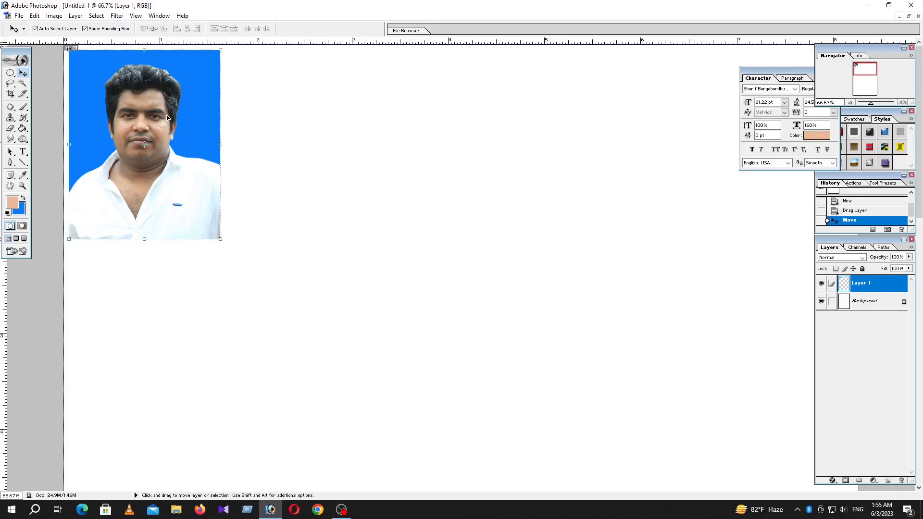
{"action": "key", "text": "alt"}
{"action": "left_click_drag", "start_coordinate": [114, 83], "coordinate": [677, 125]}
{"action": "key", "text": "ctrl+minus"}
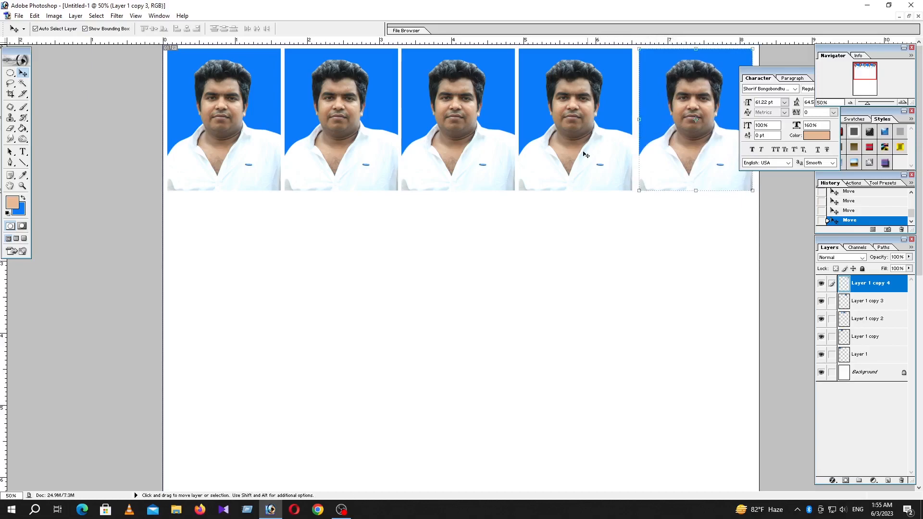
Stamp the visible portrait row onto a new layer and place copies below it as the second and third rows.
{"action": "key", "text": "ctrl+alt+shift+e"}
{"action": "key", "text": "ctrl+alt+shift+e"}
{"action": "left_click_drag", "start_coordinate": [476, 88], "coordinate": [482, 235]}
{"action": "left_click_drag", "start_coordinate": [472, 274], "coordinate": [471, 421]}
Duplicate the portrait row twice more down the page to form the fourth and fifth rows.
{"action": "scroll", "coordinate": [464, 226], "scroll_direction": "down", "scroll_amount": 4}
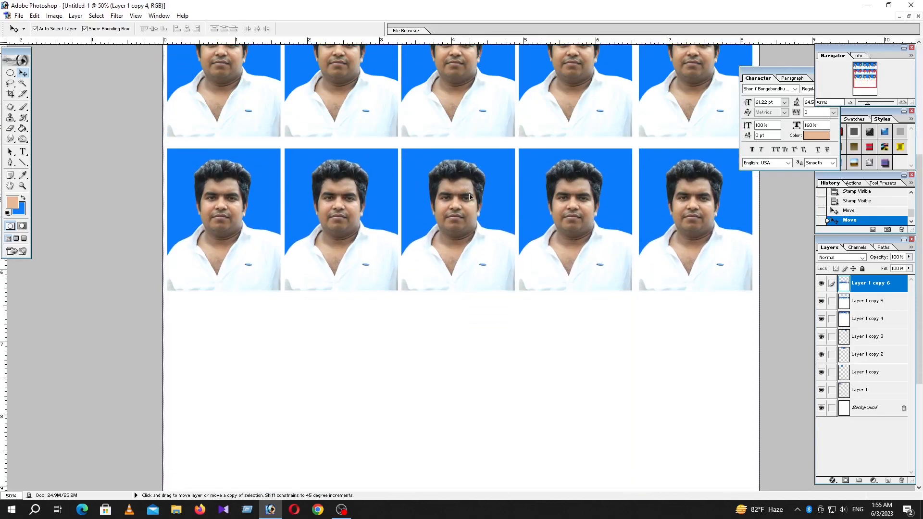
{"action": "left_click_drag", "start_coordinate": [470, 198], "coordinate": [471, 349]}
{"action": "scroll", "coordinate": [485, 319], "scroll_direction": "down", "scroll_amount": 2}
{"action": "scroll", "coordinate": [484, 319], "scroll_direction": "down", "scroll_amount": 4}
{"action": "left_click_drag", "start_coordinate": [498, 186], "coordinate": [504, 340]}
{"action": "key", "text": "ctrl+minus"}
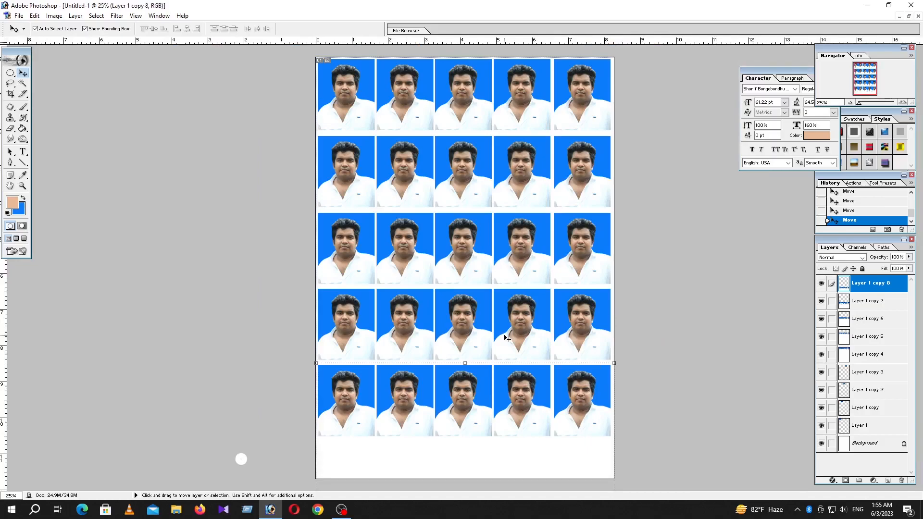
{"action": "key", "text": "ctrl+0"}
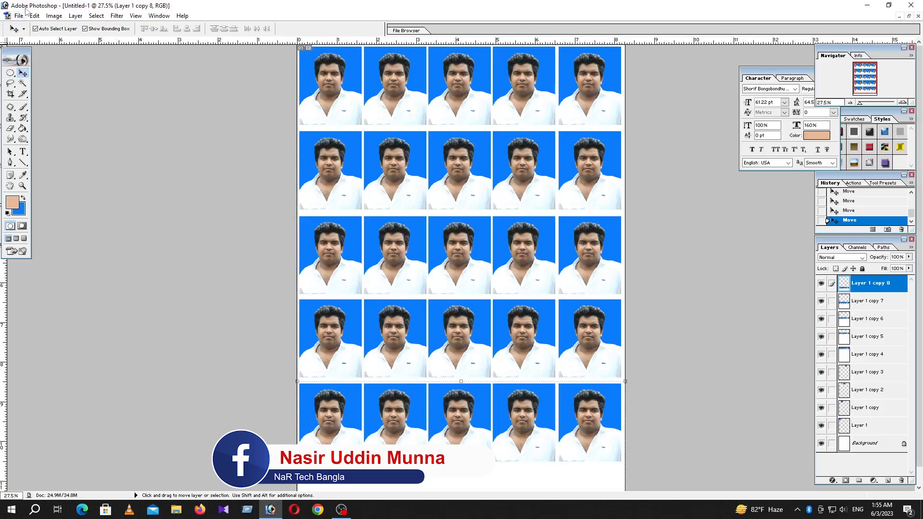